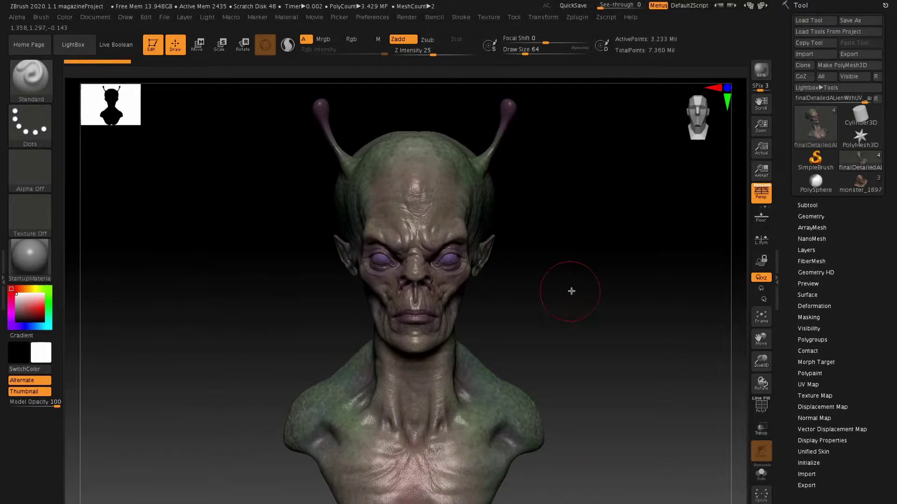
Choose the XTractor brush for sampling the scaly skin on the side of the alien's head
drag(571, 291, 546, 278)
drag(534, 202, 449, 225)
alt+drag(500, 189, 514, 274)
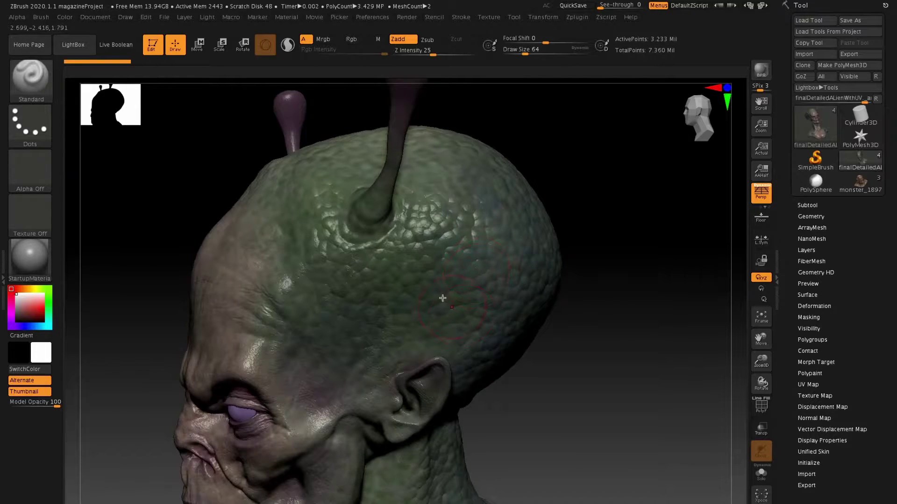
mouse_move(442, 298)
right_down()
mouse_move(430, 295)
mouse_move(448, 305)
right_up()
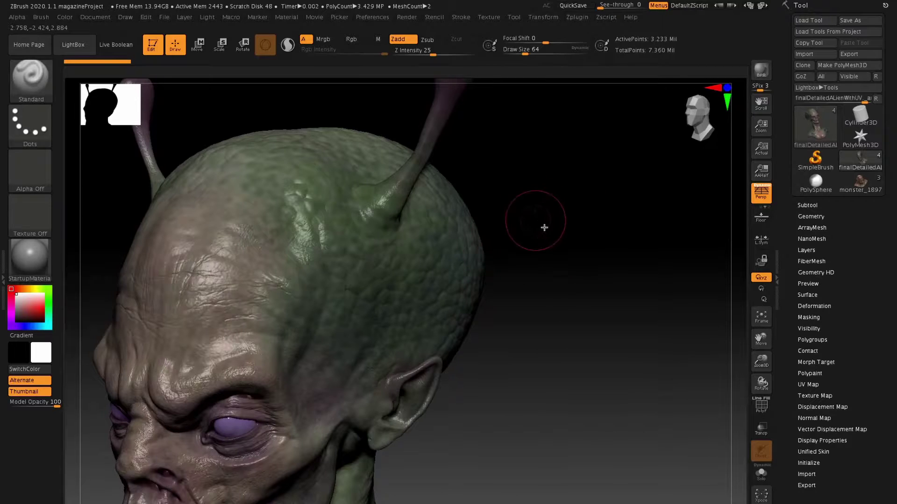
mouse_move(537, 217)
right_down()
mouse_move(510, 208)
mouse_move(528, 204)
right_up()
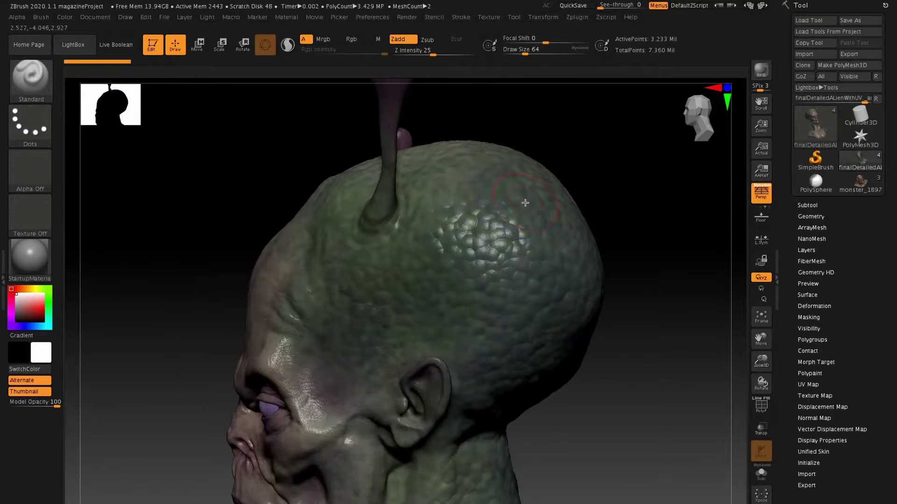
right_drag(475, 270, 475, 260)
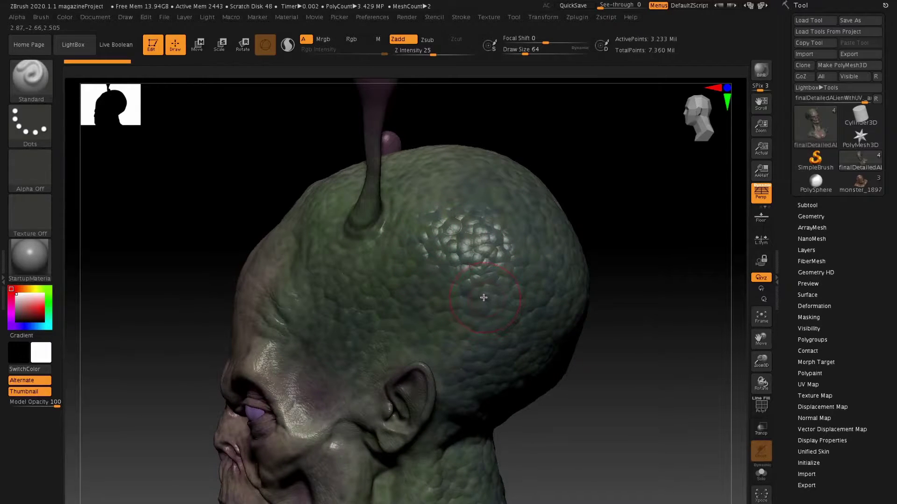
key(b)
key(x)
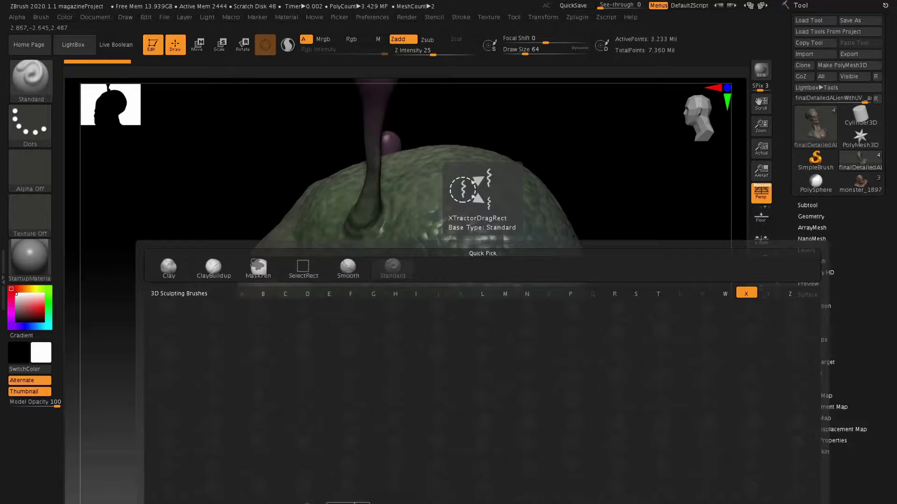
click(257, 503)
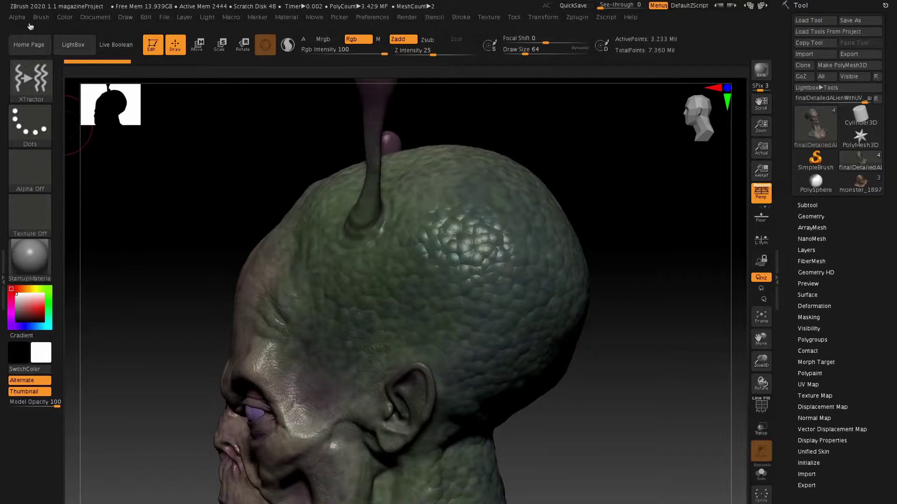
Enable From Brush alpha capture and check its alpha width and blur seam settings
click(16, 19)
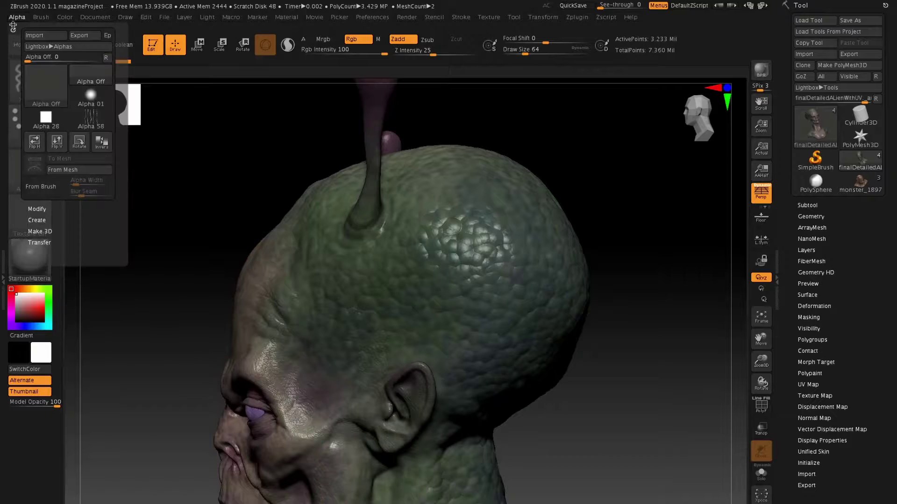
click(44, 186)
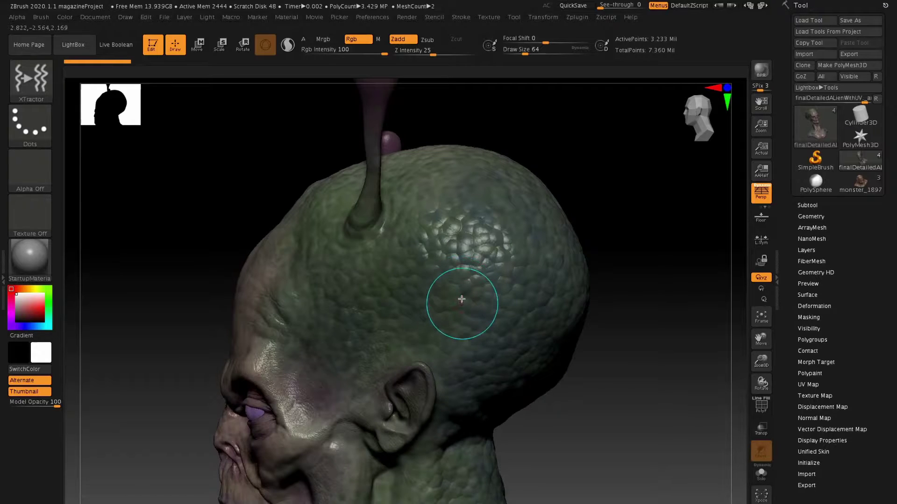
click(18, 17)
click(88, 180)
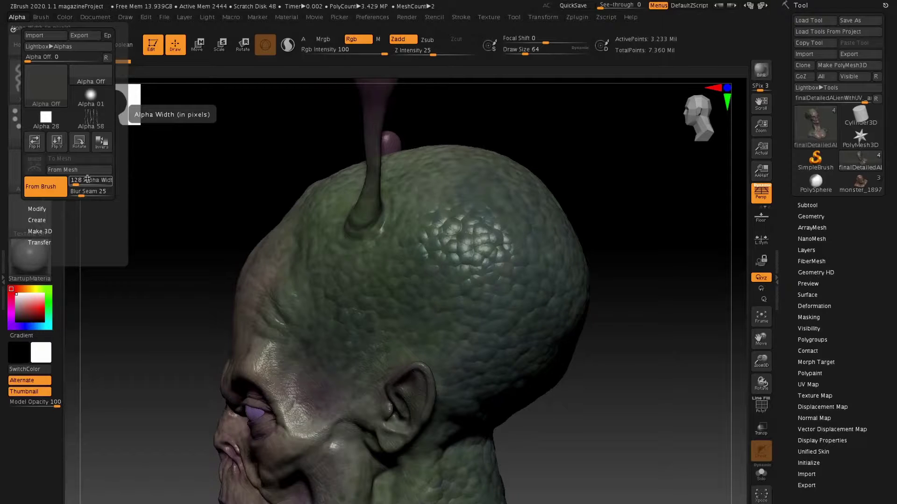
click(84, 191)
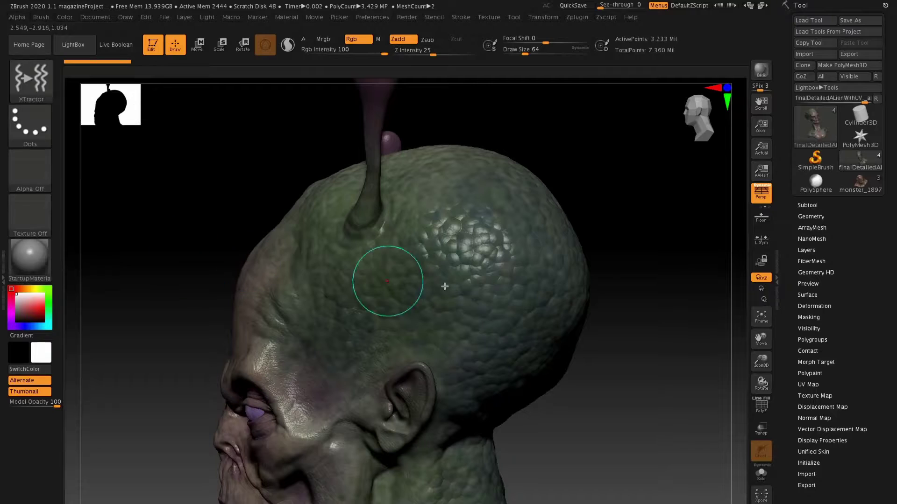
Extract the scale pattern above the alien's ear into an alpha and texture, with draw size 112 and Z intensity 6
right_click(473, 238)
mouse_move(473, 238)
mouse_down()
mouse_move(421, 301)
mouse_move(410, 300)
mouse_move(456, 272)
mouse_up()
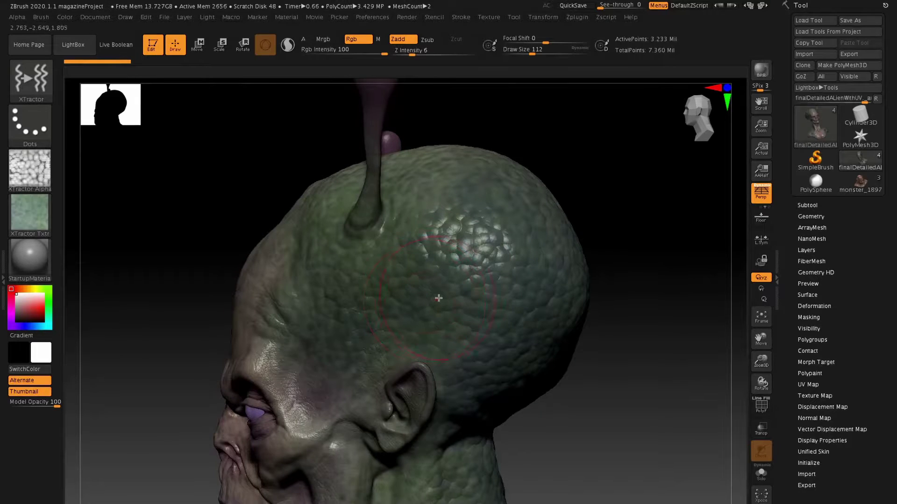
mouse_move(34, 167)
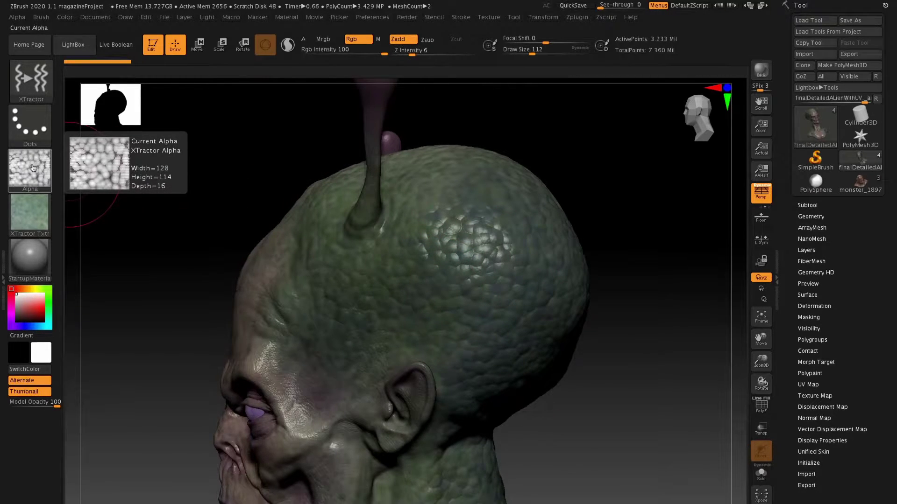
mouse_move(34, 216)
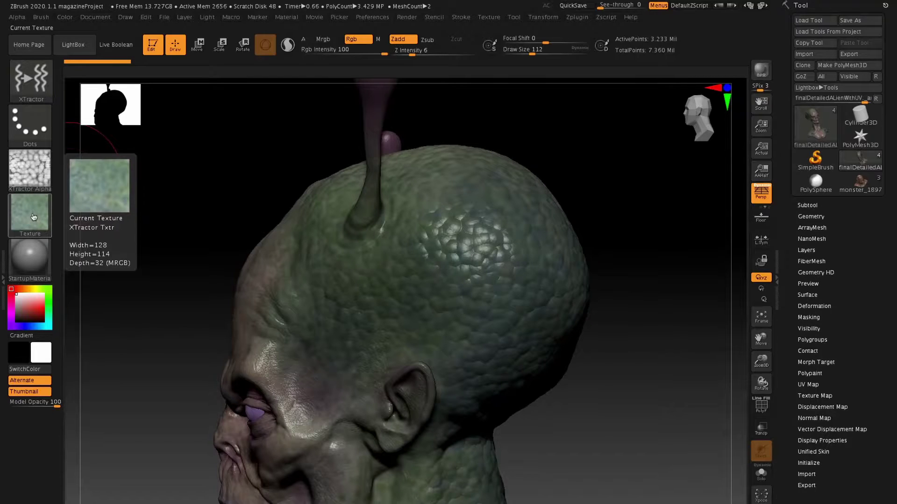
Switch to the monster_1897 model and apply the extracted green scales over the temple above its ear
click(853, 190)
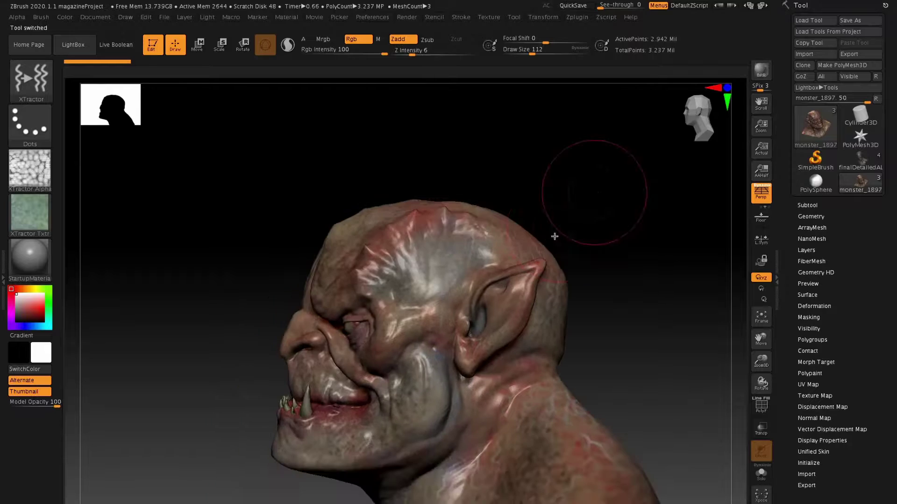
ctrl+right_drag(435, 220, 411, 261)
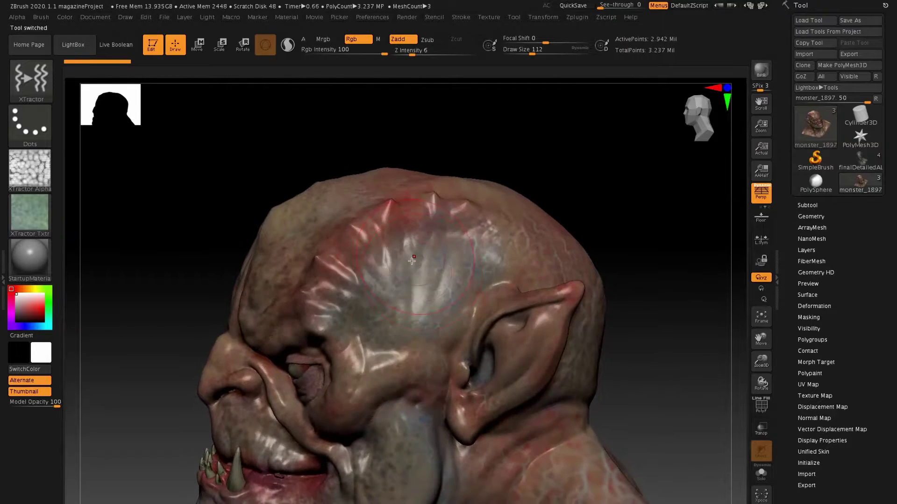
mouse_move(24, 88)
drag(478, 246, 355, 285)
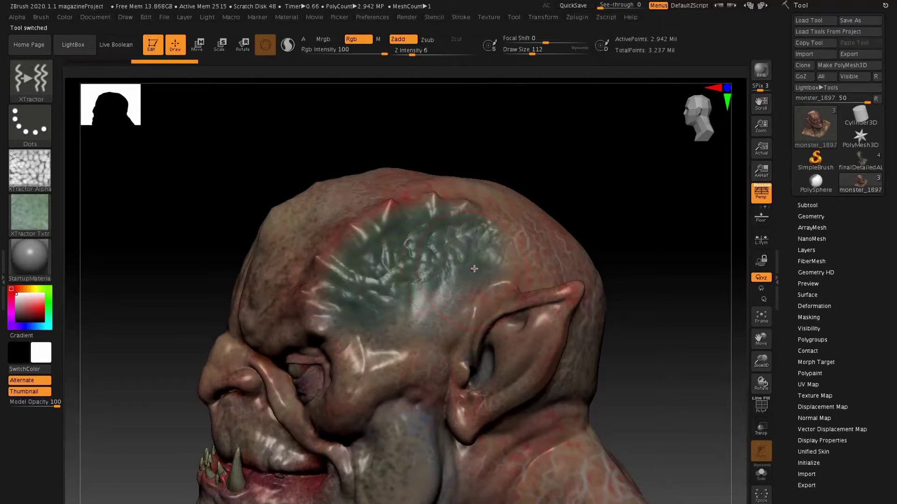
mouse_move(474, 269)
mouse_down()
mouse_move(420, 301)
mouse_move(406, 322)
mouse_up()
Extend the coloured scale detail from behind the ear across the side and back of the monster's head
drag(585, 223, 511, 248)
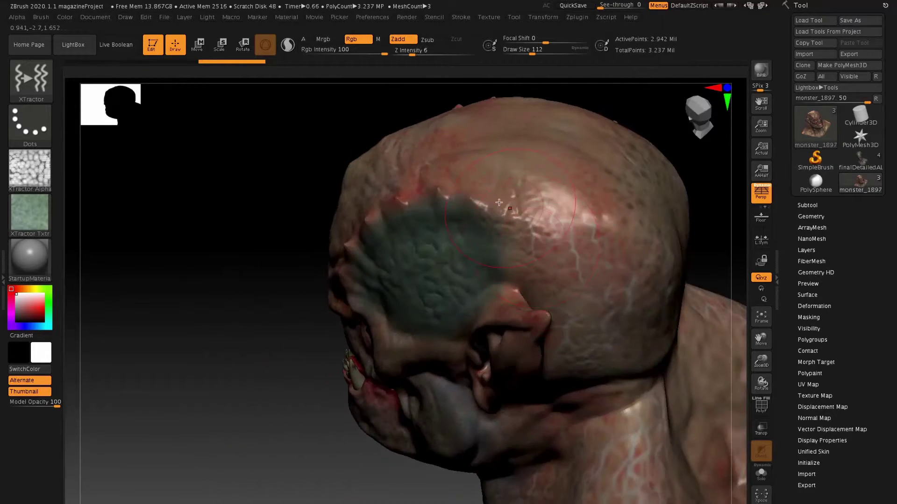
mouse_move(499, 203)
mouse_down()
mouse_move(606, 309)
mouse_move(607, 327)
mouse_up()
right_drag(608, 327, 595, 222)
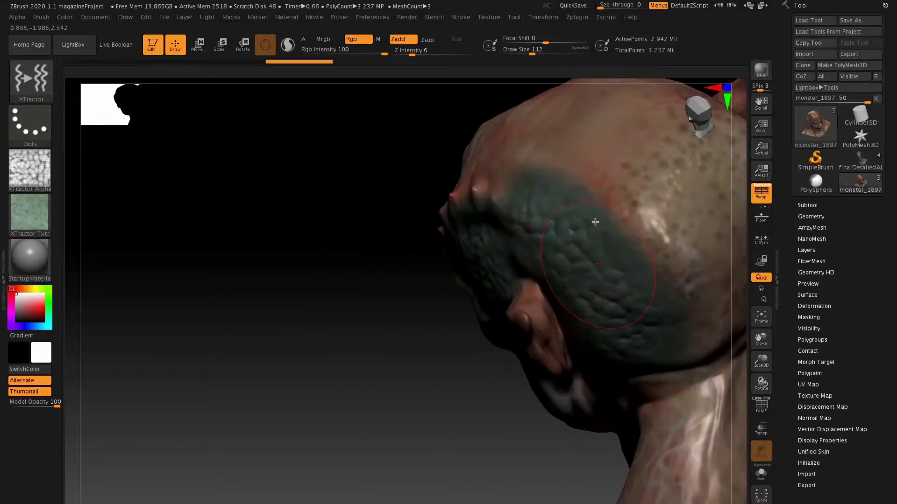
mouse_move(595, 222)
mouse_down()
mouse_move(622, 196)
mouse_move(687, 262)
mouse_move(701, 327)
mouse_up()
right_drag(700, 327, 468, 220)
mouse_move(468, 219)
mouse_down()
mouse_move(556, 255)
mouse_move(607, 303)
mouse_move(623, 375)
mouse_up()
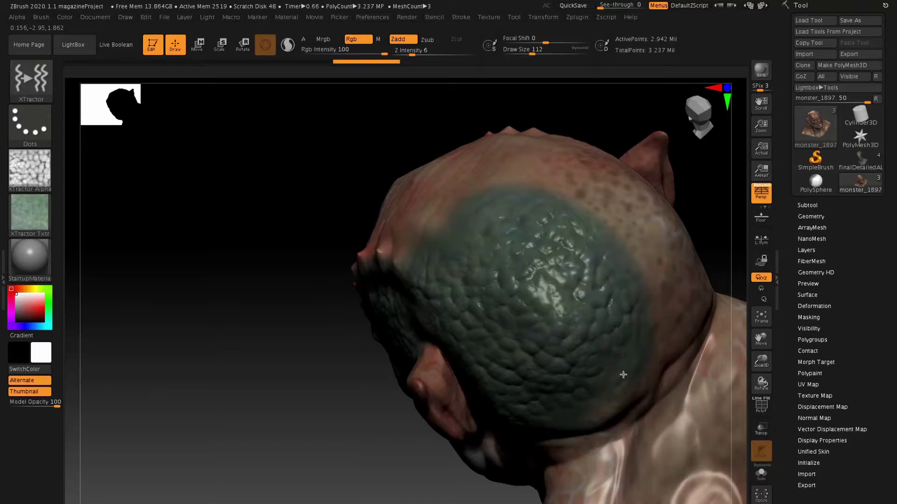
Hide the polypaint on the monster_1897 subtool and turn off Rgb so the brush only sculpts
right_drag(531, 302, 564, 257)
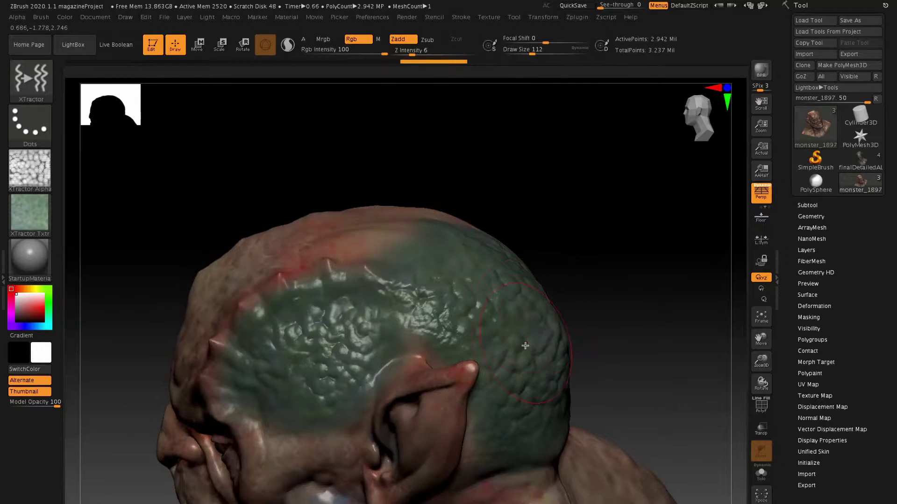
click(811, 205)
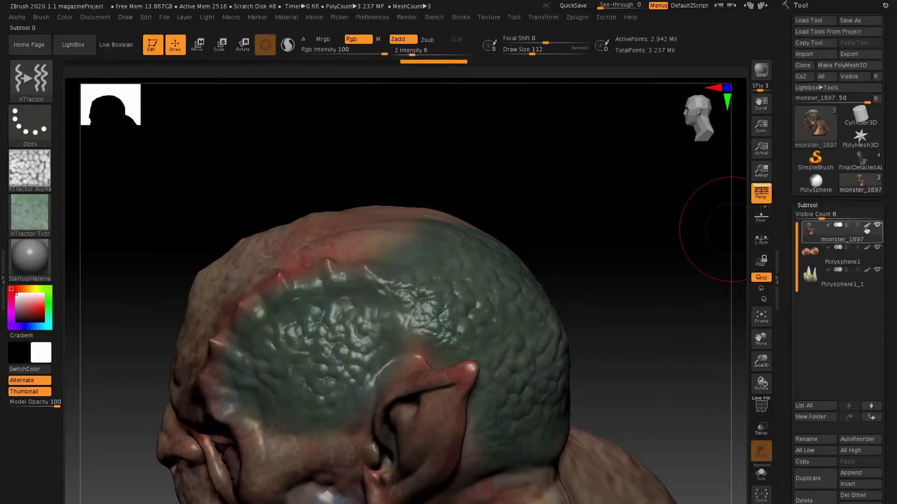
click(866, 225)
click(367, 40)
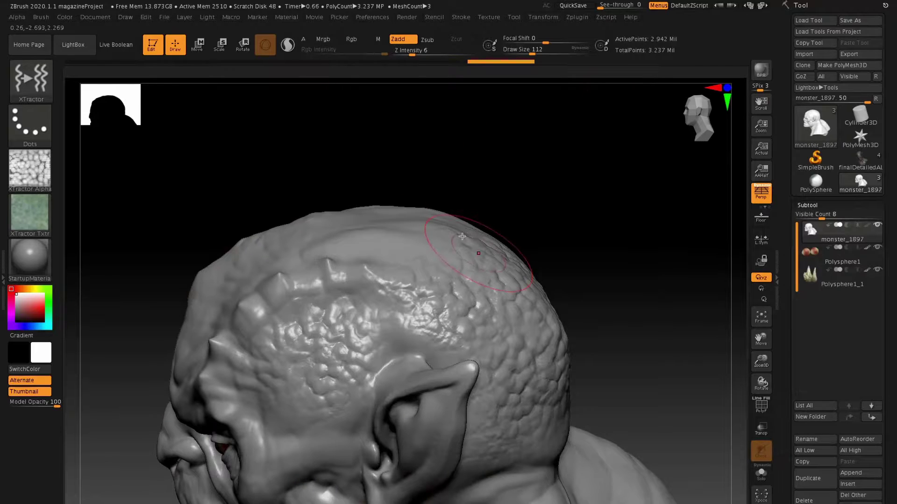
Sculpt the scale pattern without colour across the back of the monster's head up towards the crown
mouse_move(481, 300)
right_down()
mouse_move(427, 196)
mouse_move(381, 199)
right_up()
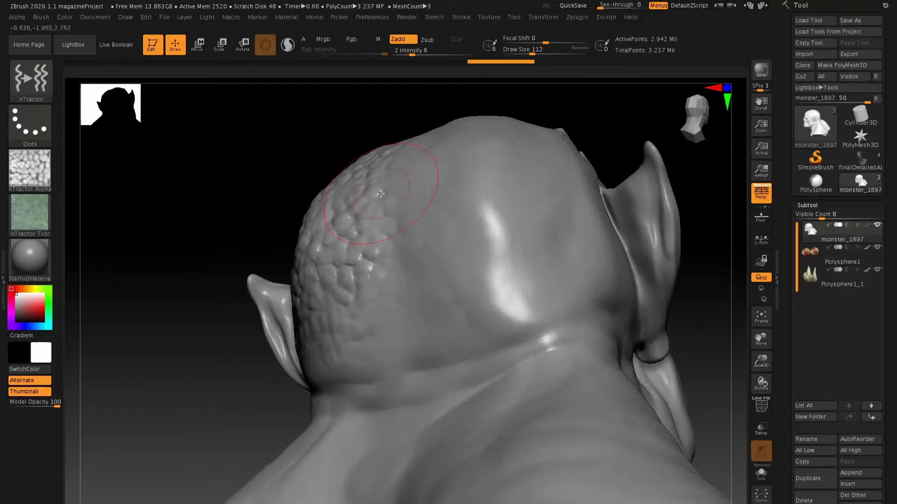
mouse_move(435, 192)
right_down()
mouse_move(416, 180)
mouse_move(398, 206)
right_up()
mouse_move(398, 206)
mouse_down()
mouse_move(369, 327)
mouse_move(476, 413)
mouse_up()
drag(487, 269, 494, 299)
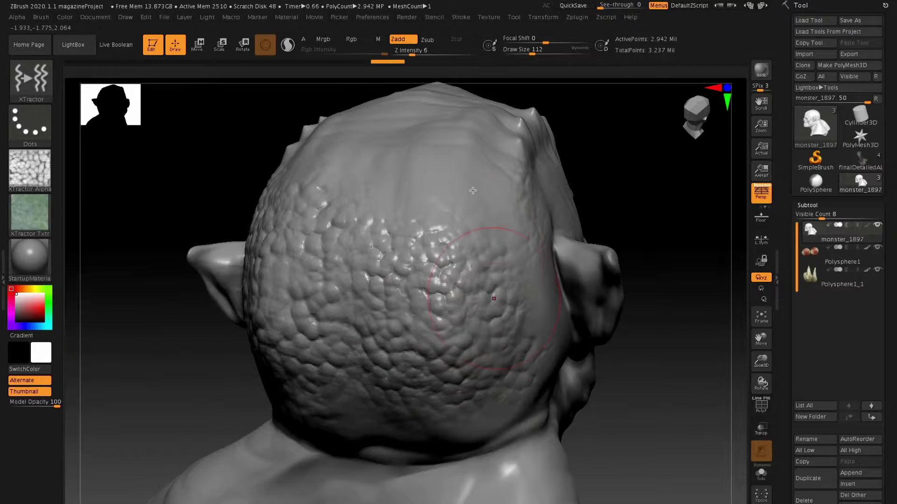
mouse_move(476, 213)
mouse_down()
mouse_move(440, 208)
mouse_move(406, 187)
mouse_move(383, 220)
mouse_up()
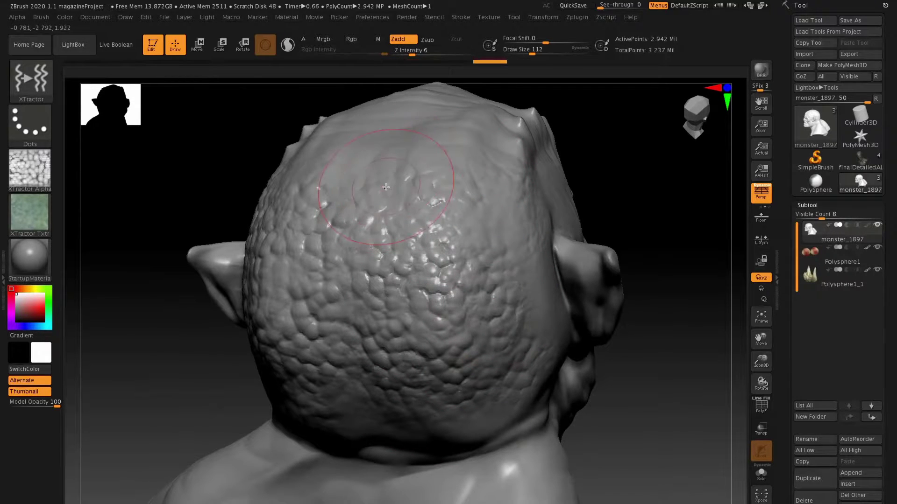
Sculpt scales over the upper back and crown of the monster's head
right_drag(391, 192, 423, 198)
mouse_move(355, 209)
right_down()
mouse_move(322, 176)
mouse_move(337, 288)
right_up()
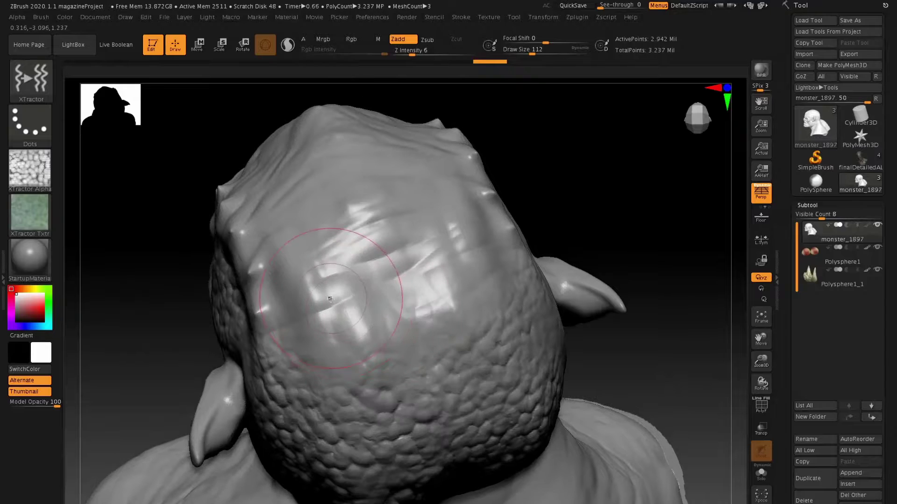
mouse_move(341, 299)
mouse_down()
mouse_move(299, 285)
mouse_move(288, 311)
mouse_up()
mouse_move(381, 276)
mouse_down()
mouse_move(409, 285)
mouse_move(441, 271)
mouse_up()
mouse_move(425, 201)
right_down()
mouse_move(432, 264)
mouse_move(486, 283)
right_up()
mouse_move(507, 300)
mouse_down()
mouse_move(490, 299)
mouse_move(507, 323)
mouse_up()
mouse_move(450, 287)
mouse_down()
mouse_move(460, 316)
mouse_move(426, 312)
mouse_move(357, 339)
mouse_up()
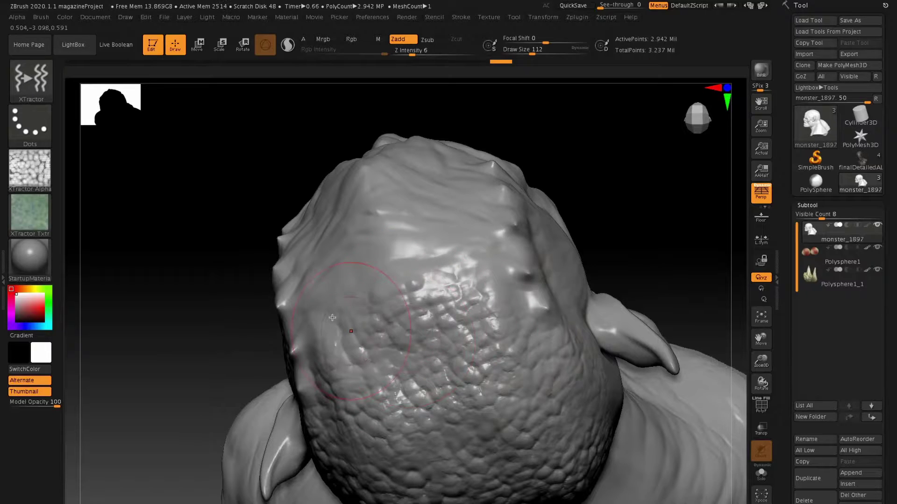
Reduce the draw size to 77 and sculpt smaller scales across the top of the head between the spikes
right_drag(406, 283, 354, 290)
key(space)
mouse_move(378, 257)
mouse_down()
mouse_move(351, 273)
mouse_move(416, 261)
mouse_up()
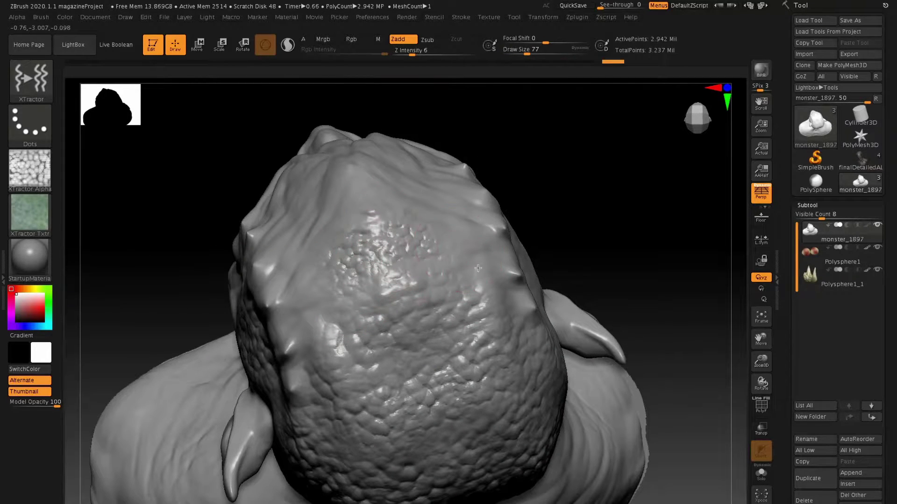
mouse_move(329, 275)
mouse_down()
mouse_move(306, 304)
mouse_move(402, 285)
mouse_up()
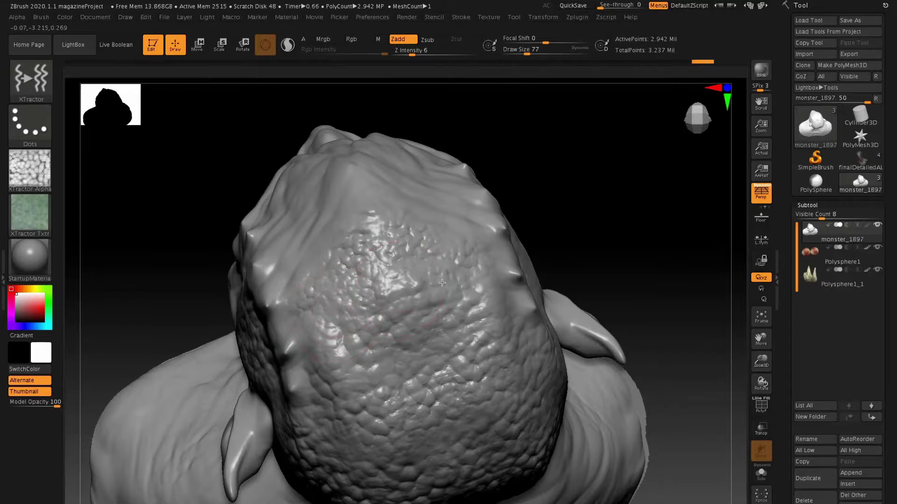
key(ctrl+z)
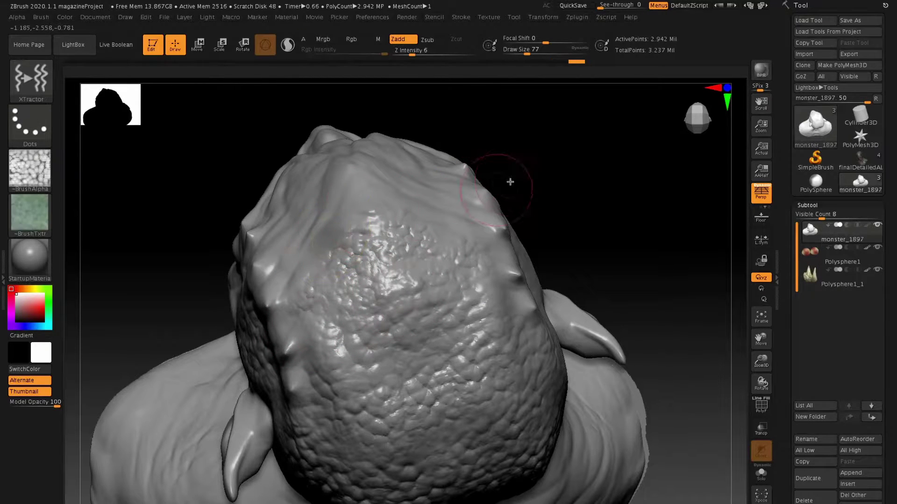
key(ctrl+shift+z)
Reduce the draw size to 51 and sculpt finer scales along the front edge of the scaled crown
key(space)
click(332, 205)
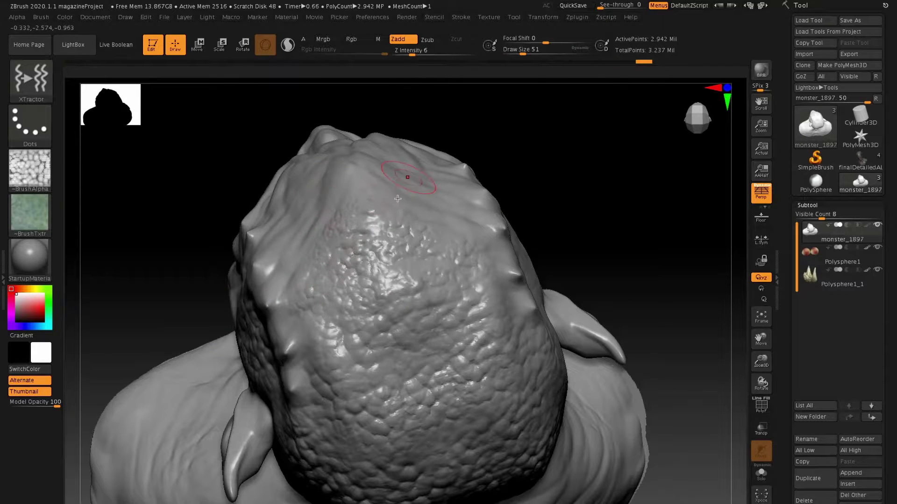
mouse_move(397, 198)
ctrl+right_down()
mouse_move(397, 236)
mouse_move(374, 234)
ctrl+right_up()
drag(358, 210, 347, 216)
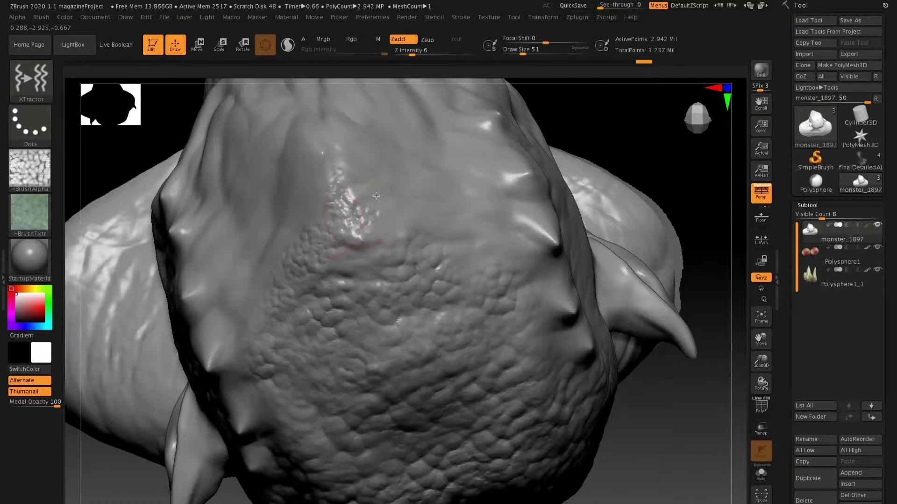
Fill the areas between the crown and the side spikes with fine scales to blend the front border
mouse_move(484, 231)
right_down()
mouse_move(456, 236)
mouse_move(377, 184)
right_up()
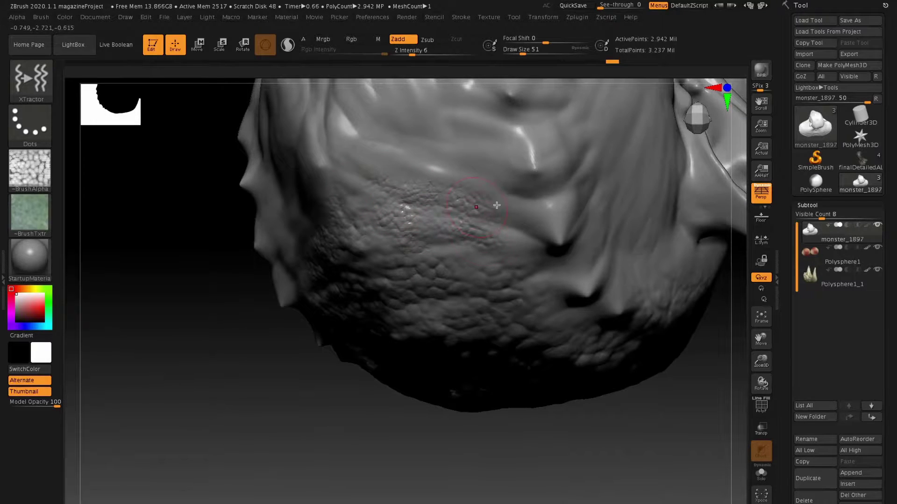
right_drag(420, 176, 325, 167)
drag(275, 197, 194, 253)
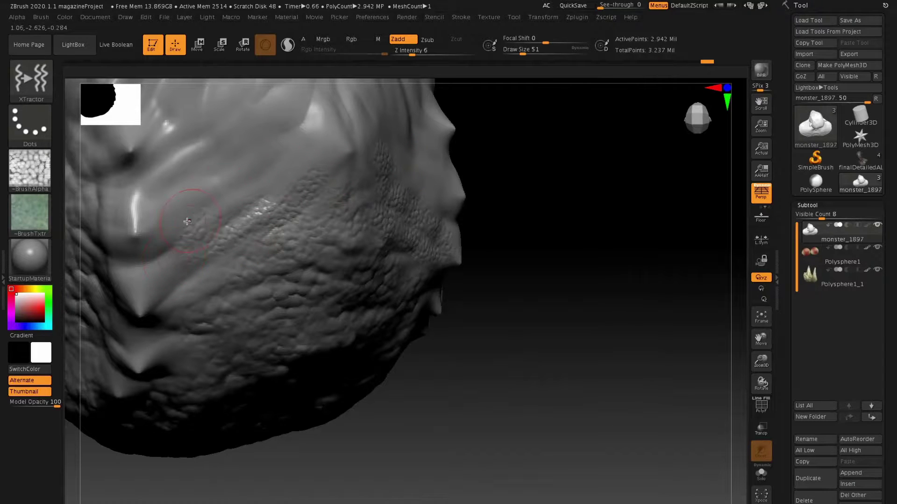
drag(186, 221, 296, 167)
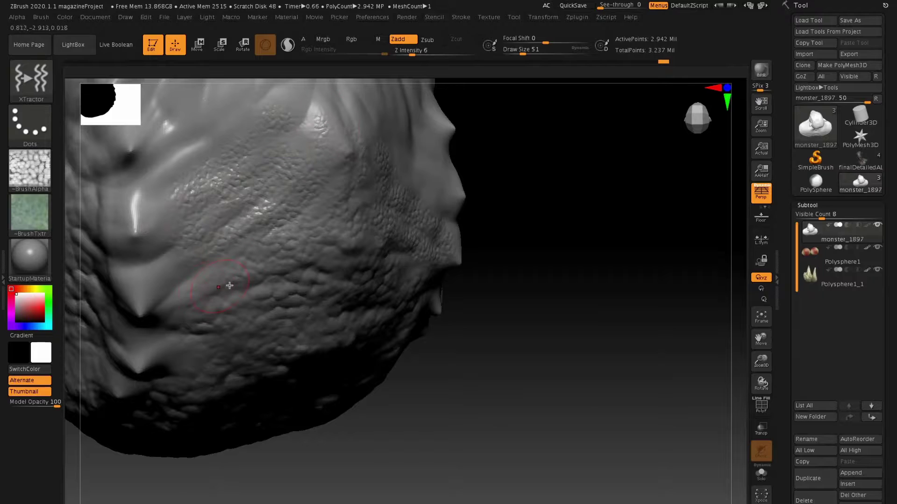
Sculpt fine scales from the front of the crown down over the upper forehead
mouse_move(230, 285)
right_down()
mouse_move(230, 200)
mouse_move(290, 251)
mouse_move(290, 285)
mouse_move(297, 94)
mouse_move(262, 210)
right_up()
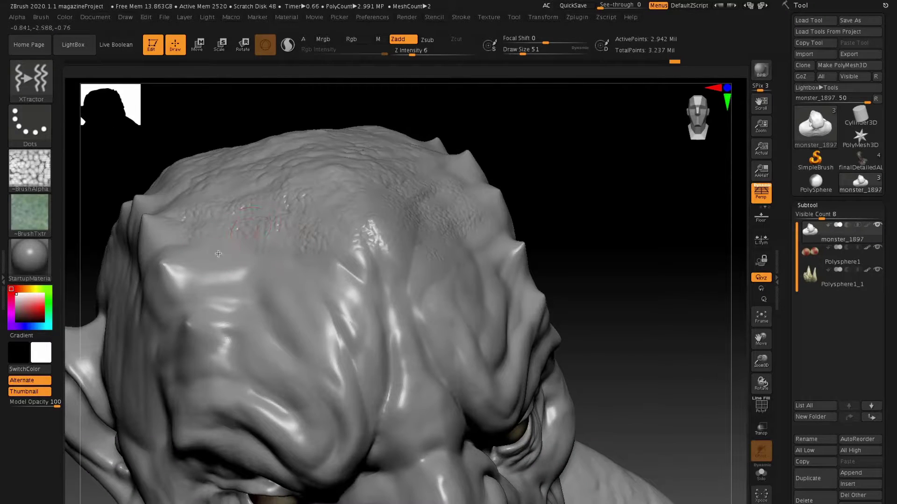
mouse_move(230, 258)
mouse_down()
mouse_move(247, 262)
mouse_move(333, 345)
mouse_up()
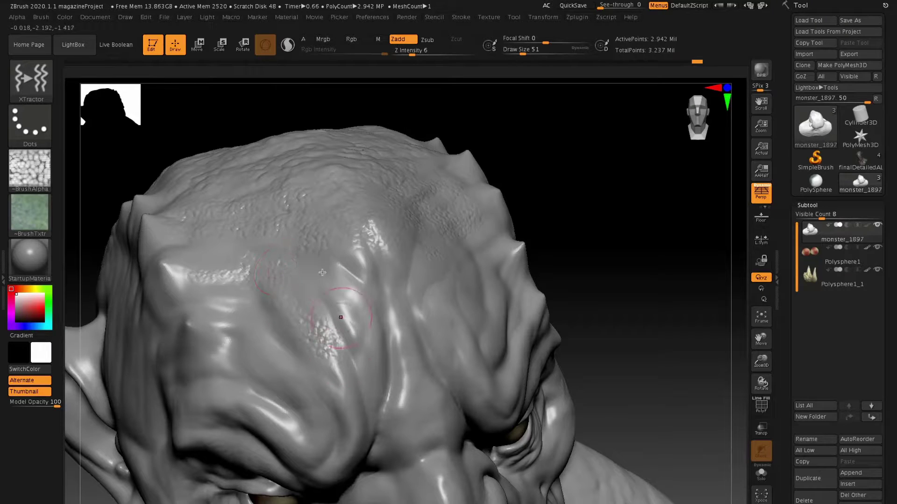
mouse_move(340, 281)
mouse_down()
mouse_move(363, 360)
mouse_move(391, 297)
mouse_up()
drag(405, 333, 400, 311)
Extend the fine scales across the forehead furrows between the side spikes and down to the area between the brows
mouse_move(400, 310)
right_down()
mouse_move(369, 280)
mouse_move(406, 248)
right_up()
drag(435, 234, 423, 306)
drag(467, 273, 456, 327)
drag(490, 251, 526, 224)
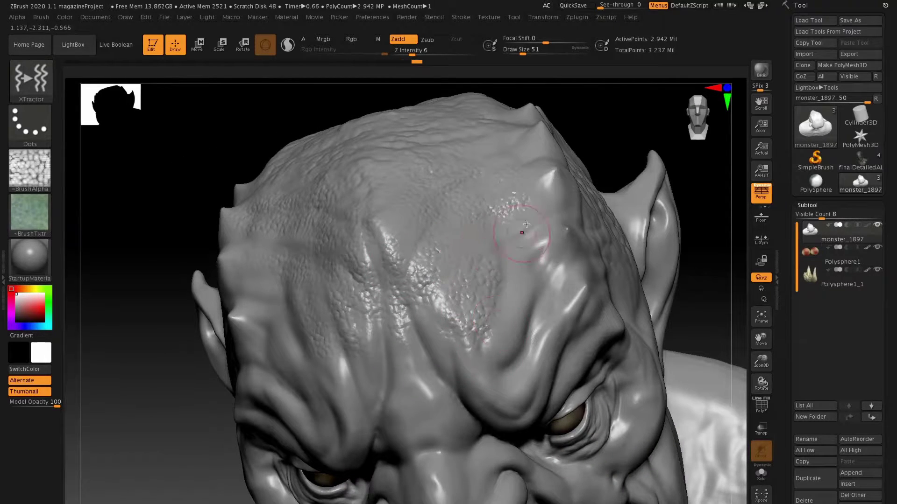
mouse_move(514, 353)
mouse_down()
mouse_move(539, 327)
mouse_move(561, 206)
mouse_move(528, 153)
mouse_up()
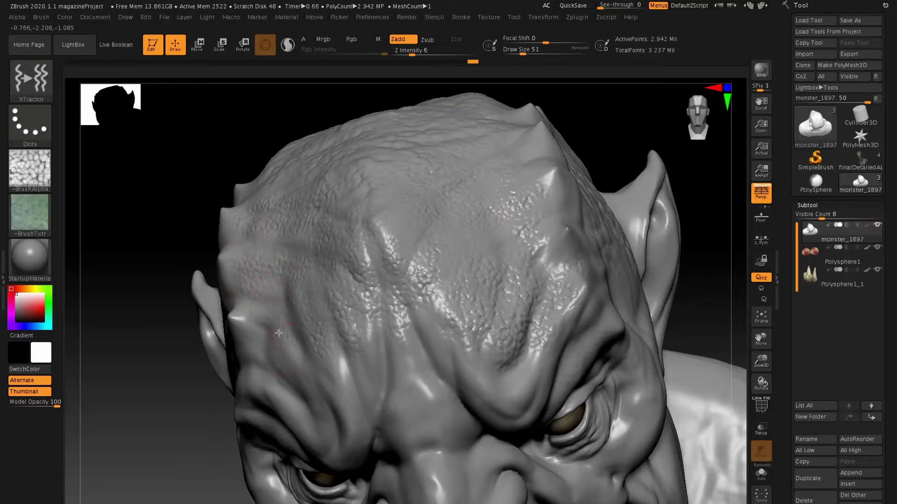
mouse_move(355, 432)
mouse_down()
mouse_move(367, 409)
mouse_move(471, 384)
mouse_up()
mouse_move(402, 356)
mouse_down()
mouse_move(412, 384)
mouse_move(428, 391)
mouse_up()
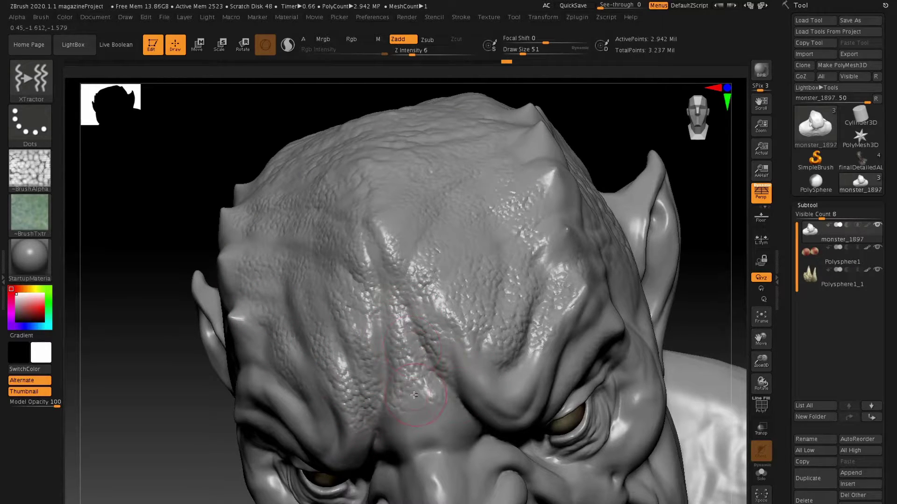
Sculpt fine scales over the brow areas on both sides of the forehead
mouse_move(405, 268)
ctrl+right_down()
mouse_move(386, 251)
mouse_move(405, 255)
mouse_move(383, 290)
mouse_move(389, 301)
mouse_move(363, 358)
ctrl+right_up()
drag(403, 320, 454, 396)
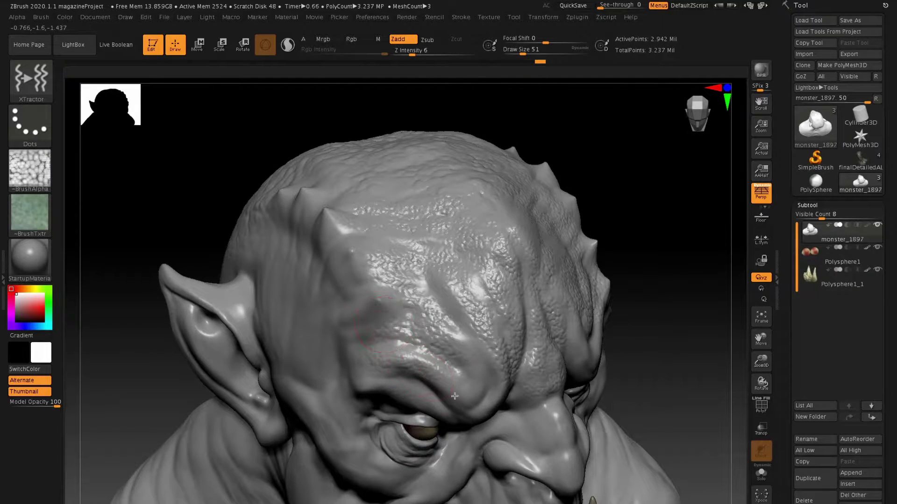
drag(470, 334, 474, 322)
mouse_move(473, 321)
right_down()
mouse_move(416, 299)
mouse_move(390, 306)
right_up()
mouse_move(584, 336)
mouse_down()
mouse_move(598, 353)
mouse_move(600, 314)
mouse_move(614, 373)
mouse_move(677, 327)
mouse_move(642, 272)
mouse_up()
drag(577, 239, 610, 271)
Switch to the alien bust, frame the side of its scaly head and choose the XTractorDragRect brush
mouse_move(610, 271)
ctrl+right_down()
mouse_move(466, 158)
mouse_move(429, 143)
ctrl+right_up()
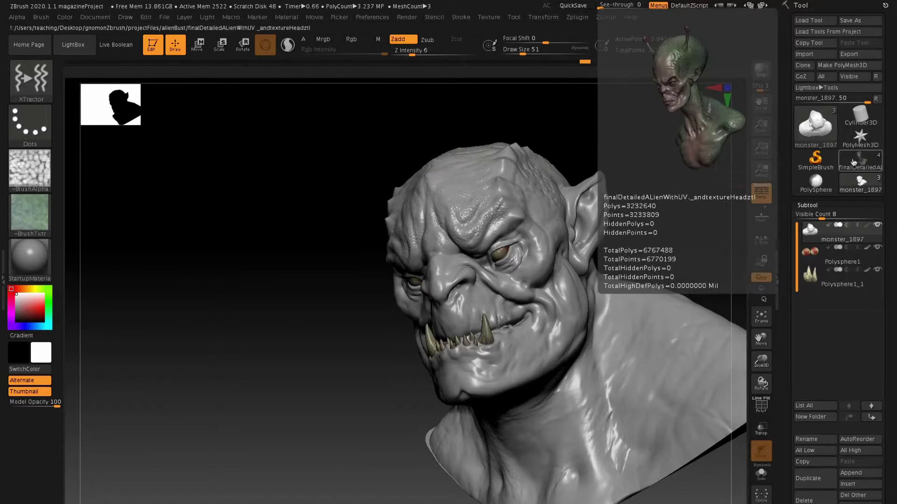
click(856, 161)
alt+right_drag(565, 180, 440, 236)
alt+right_drag(537, 206, 457, 240)
alt+right_drag(433, 211, 364, 271)
mouse_move(439, 240)
ctrl+right_down()
mouse_move(447, 274)
mouse_move(412, 280)
ctrl+right_up()
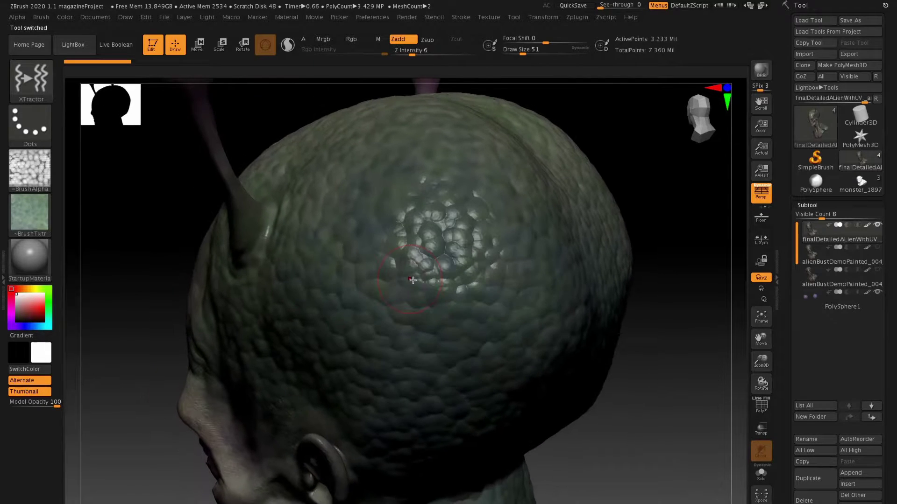
key(b)
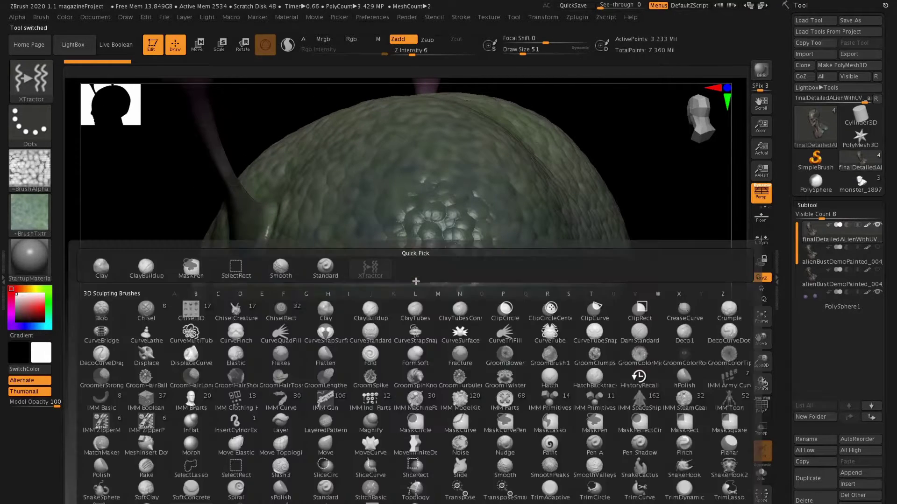
click(279, 502)
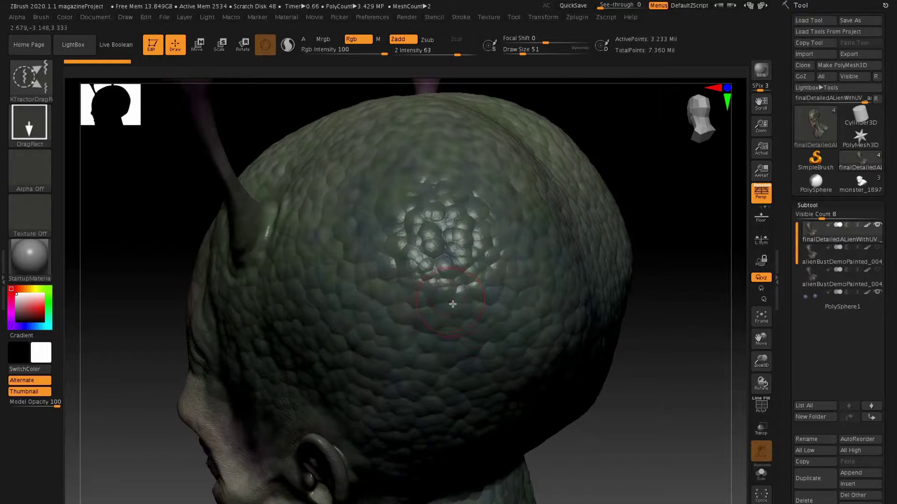
Try sampling scale patches of different sizes from the side of the alien's head
mouse_move(422, 284)
mouse_down()
mouse_move(444, 321)
mouse_move(461, 386)
mouse_move(464, 366)
mouse_up()
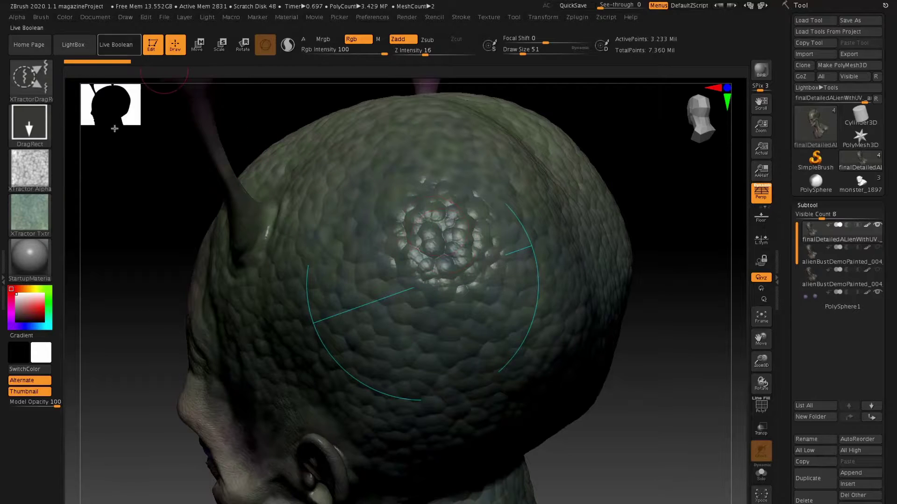
drag(114, 128, 127, 168)
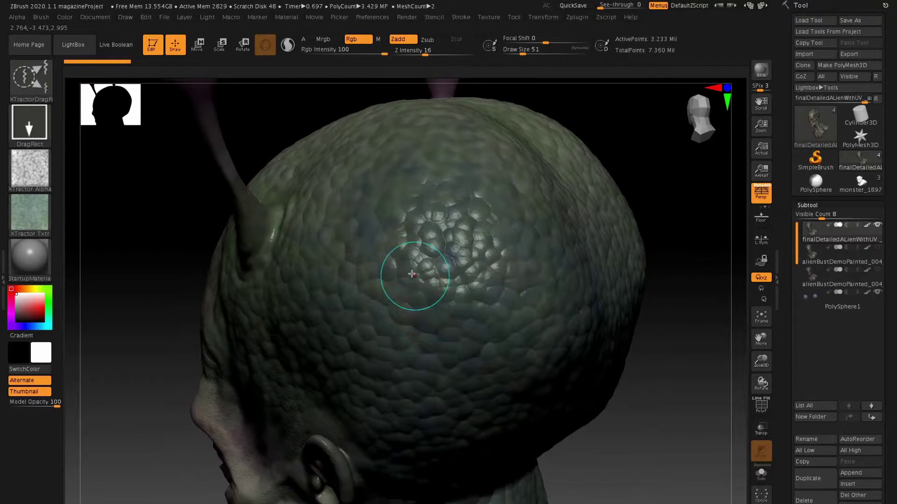
drag(411, 274, 497, 408)
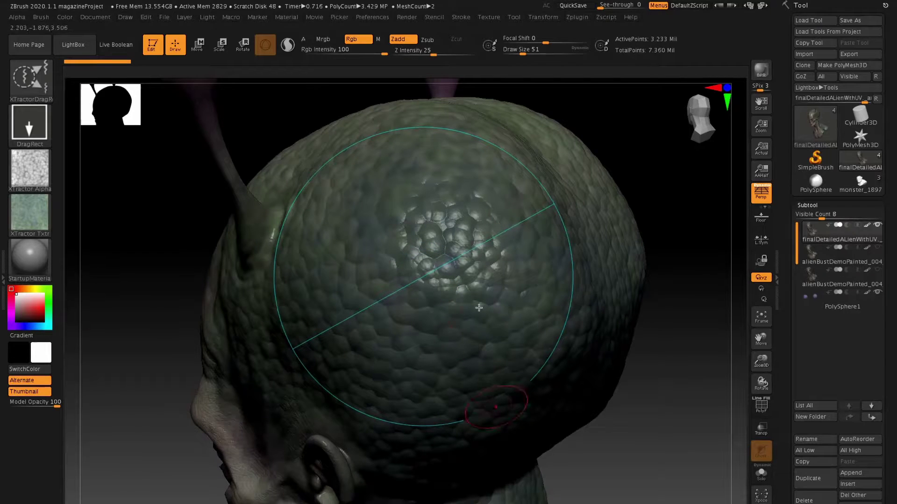
drag(117, 185, 120, 175)
Clear the current alpha and sample a fresh scale patch from the side of the alien's head
click(38, 176)
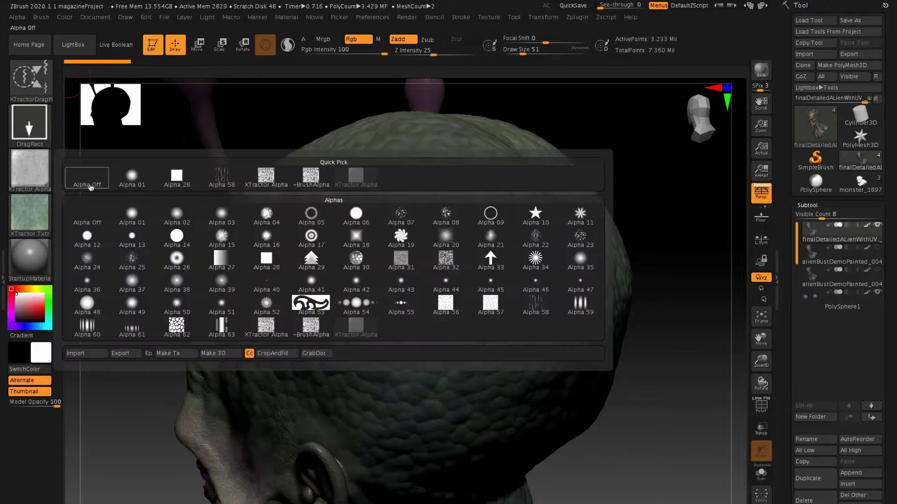
click(90, 206)
drag(423, 292, 475, 309)
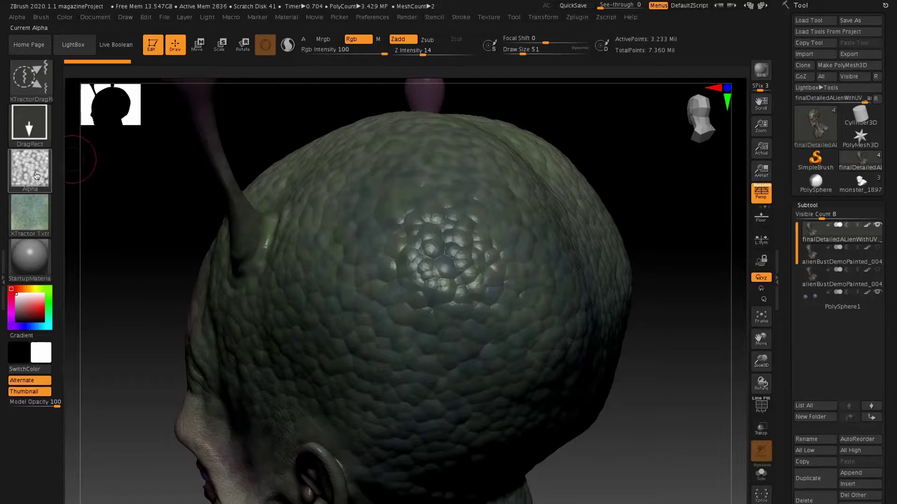
mouse_move(31, 214)
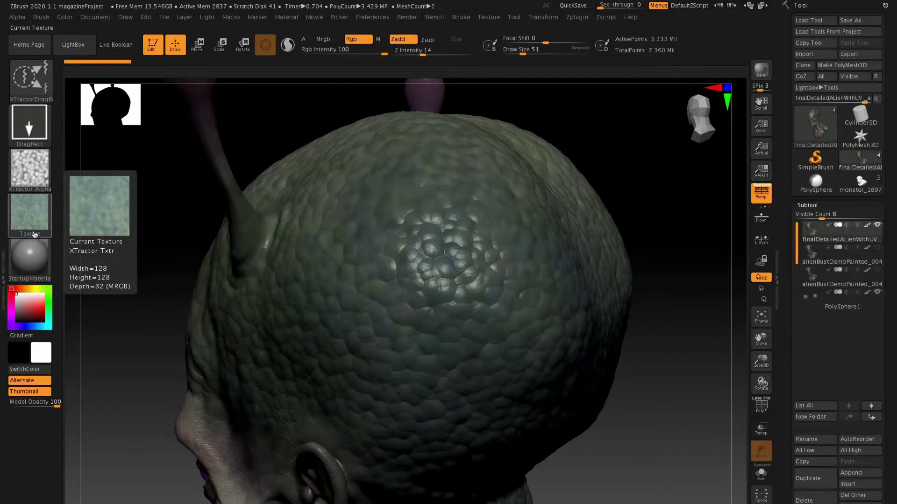
mouse_move(40, 168)
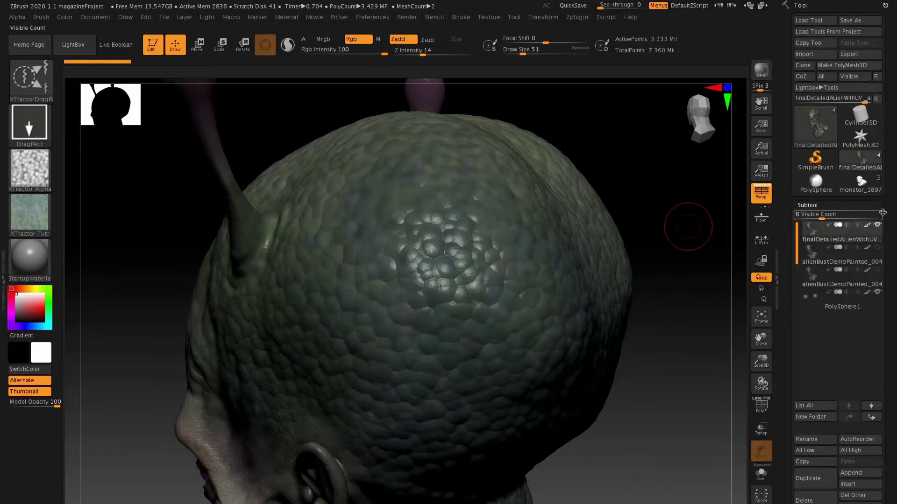
Switch back to the monster, frame its neck and set the brush's focal shift to -53
click(862, 183)
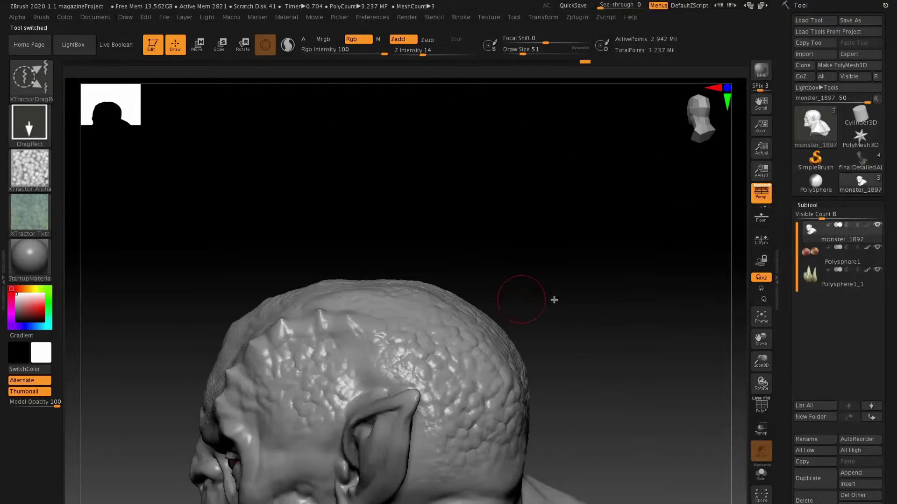
alt+drag(555, 301, 584, 153)
mouse_move(576, 255)
mouse_down()
mouse_move(556, 279)
mouse_move(528, 257)
mouse_move(601, 234)
mouse_move(573, 257)
mouse_move(630, 173)
mouse_move(442, 226)
mouse_up()
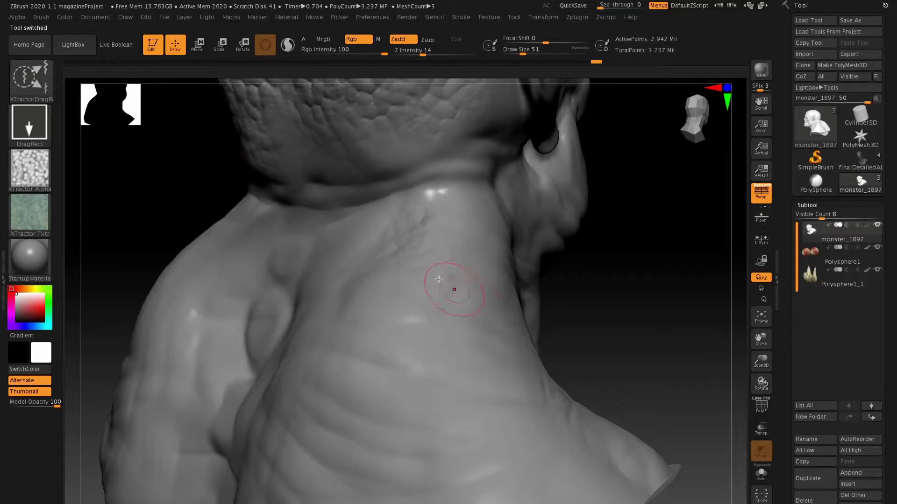
right_drag(438, 280, 430, 280)
key(space)
click(438, 292)
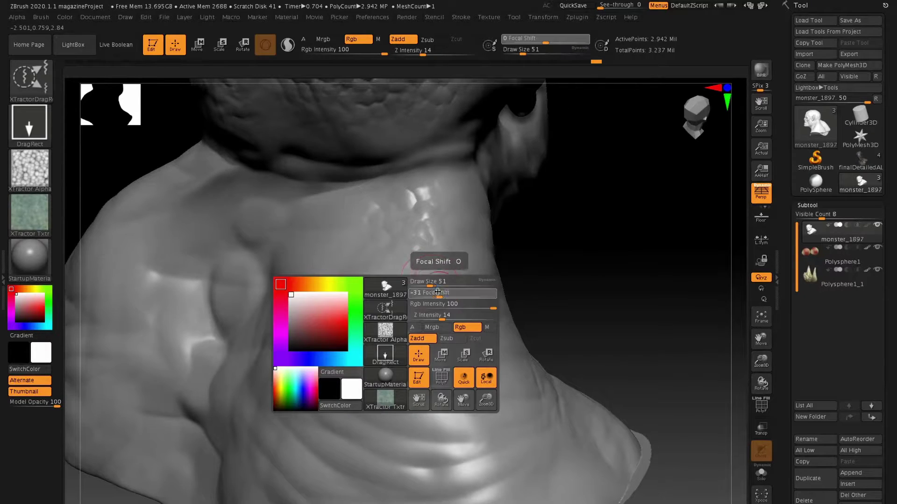
mouse_move(438, 292)
mouse_down()
mouse_move(428, 292)
mouse_move(415, 329)
mouse_move(422, 373)
mouse_up()
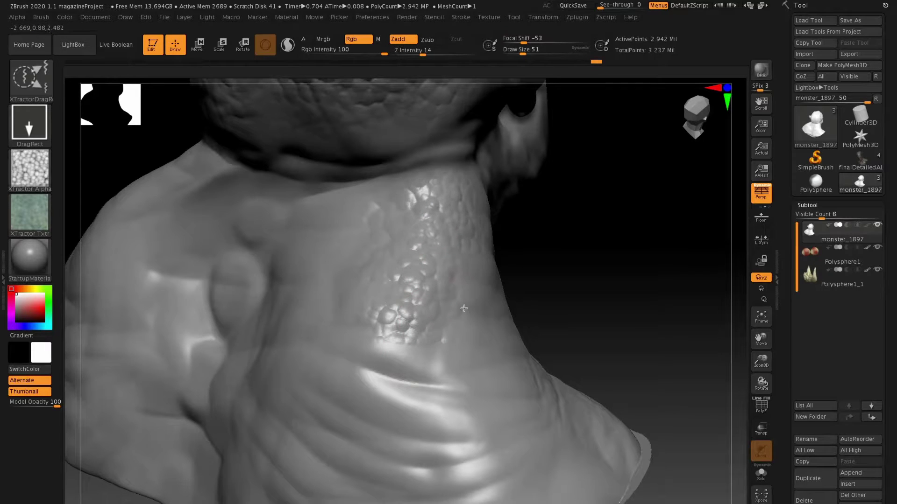
Sculpt the sampled scales down the side of the neck over the skin folds towards the shoulder
drag(485, 372, 461, 393)
drag(454, 432, 424, 481)
drag(398, 390, 402, 406)
alt+right_drag(402, 406, 389, 259)
drag(389, 286, 423, 331)
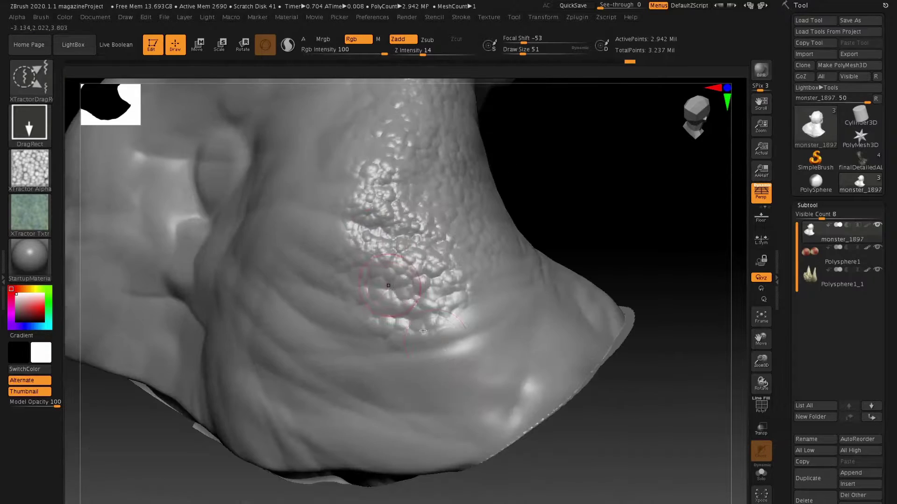
Set the draw size to 77 and focal shift to -24, and cover the shoulder and base of the neck with scales
right_click(476, 340)
drag(476, 340, 488, 350)
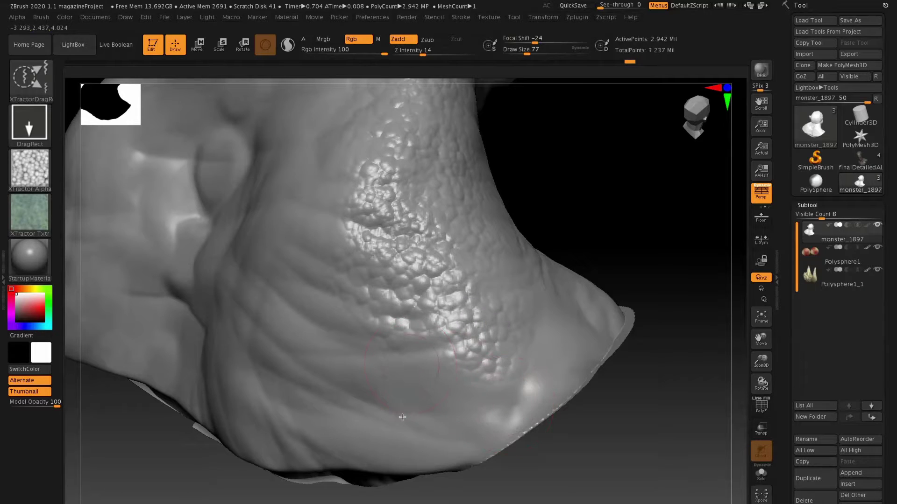
mouse_move(402, 417)
mouse_down()
mouse_move(444, 346)
mouse_move(490, 357)
mouse_move(464, 483)
mouse_up()
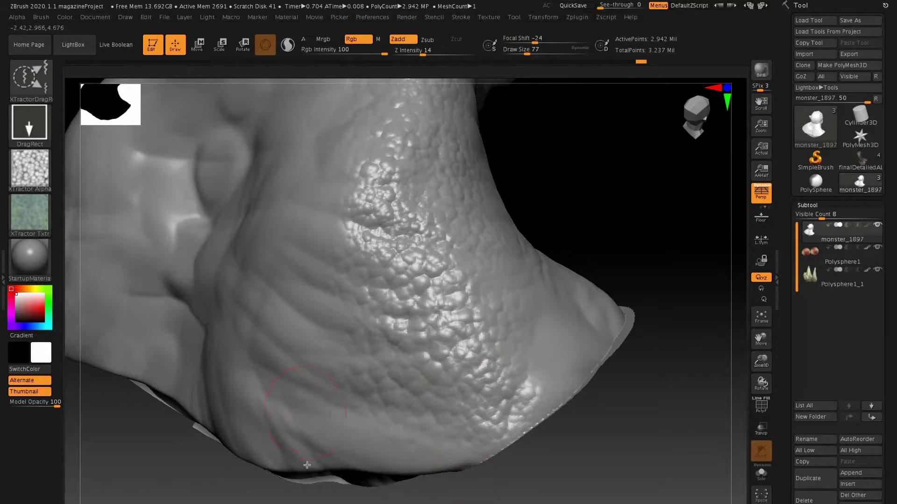
drag(307, 465, 302, 459)
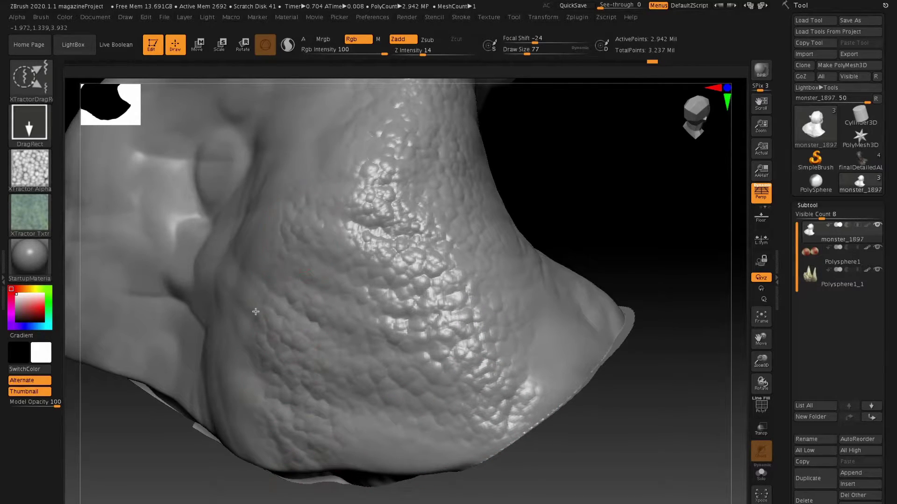
drag(289, 243, 326, 219)
drag(238, 411, 241, 343)
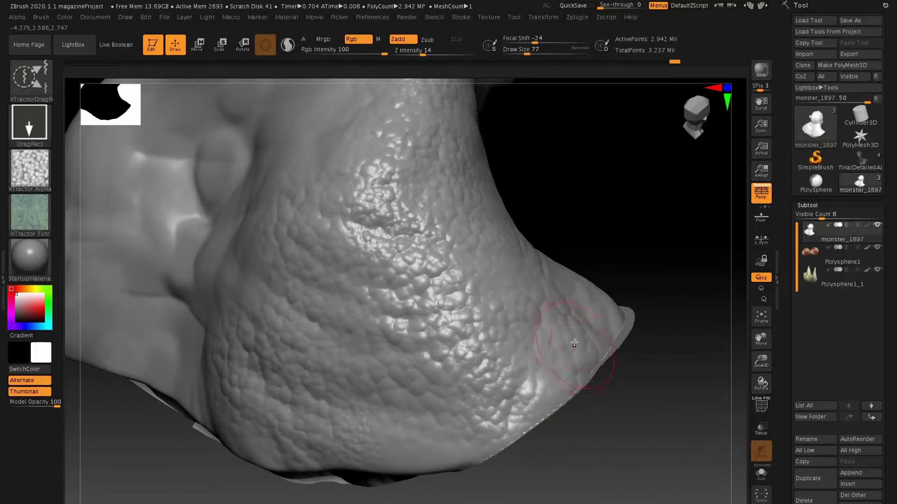
With the monster's polypaint temporarily displayed, apply the sampled scales and colour across the back of the neck and upper back
alt+right_drag(574, 344, 600, 289)
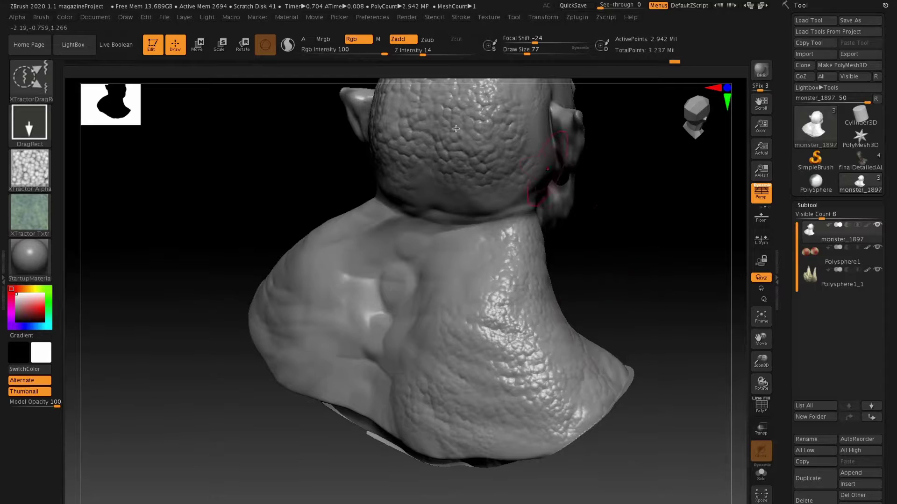
click(868, 226)
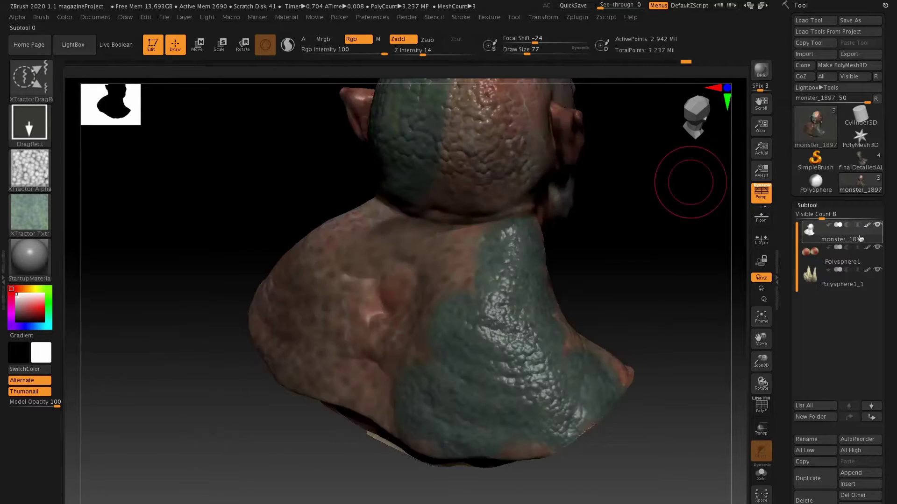
ctrl+right_drag(473, 255, 454, 303)
drag(454, 302, 458, 340)
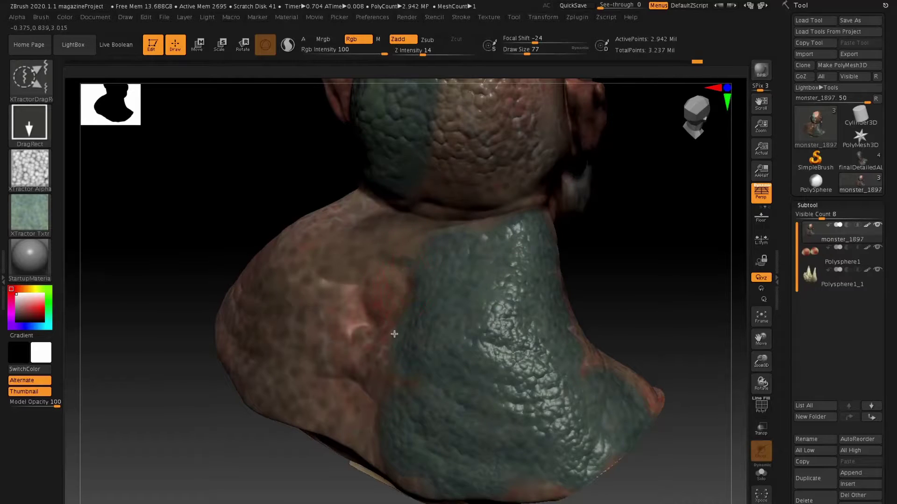
drag(395, 334, 441, 279)
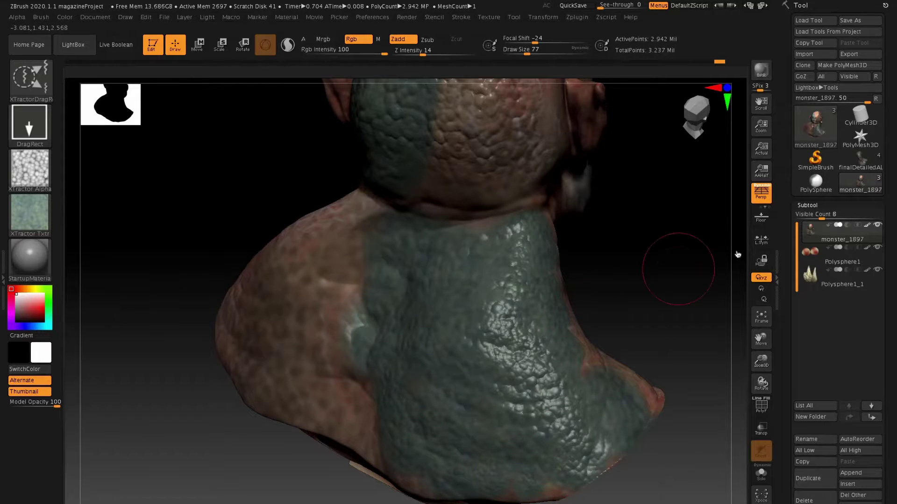
click(868, 226)
Switch to the alien bust and sample the scales on its neck with the XTractorDot brush
mouse_move(464, 277)
right_down()
mouse_move(429, 335)
mouse_move(478, 256)
mouse_move(473, 310)
right_up()
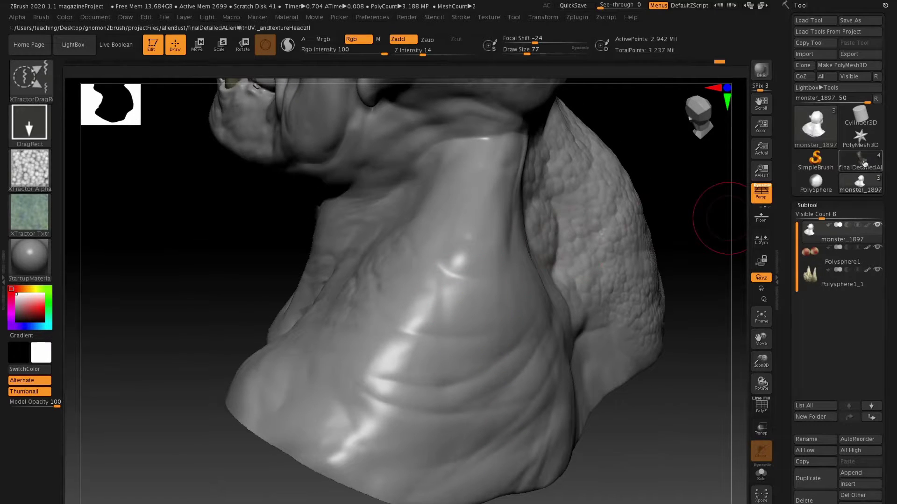
click(860, 161)
mouse_move(403, 246)
right_down()
mouse_move(434, 206)
mouse_move(411, 256)
mouse_move(423, 231)
mouse_move(452, 258)
right_up()
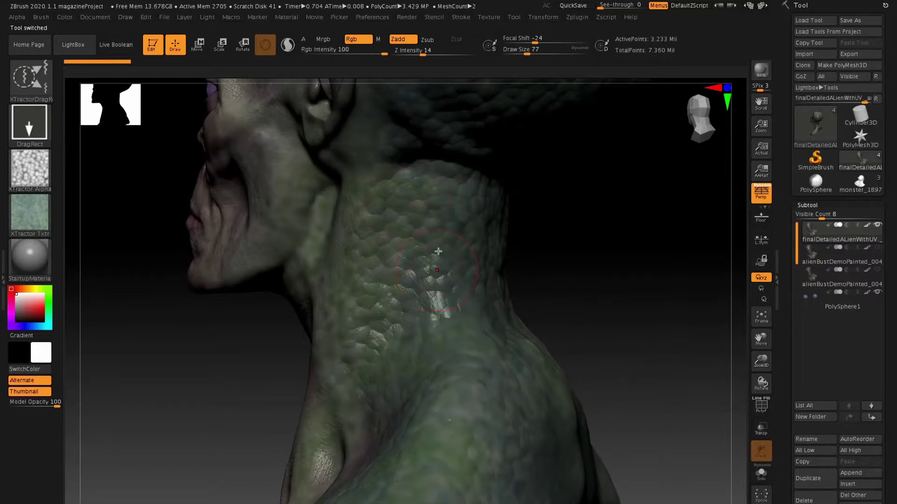
key(b)
key(x)
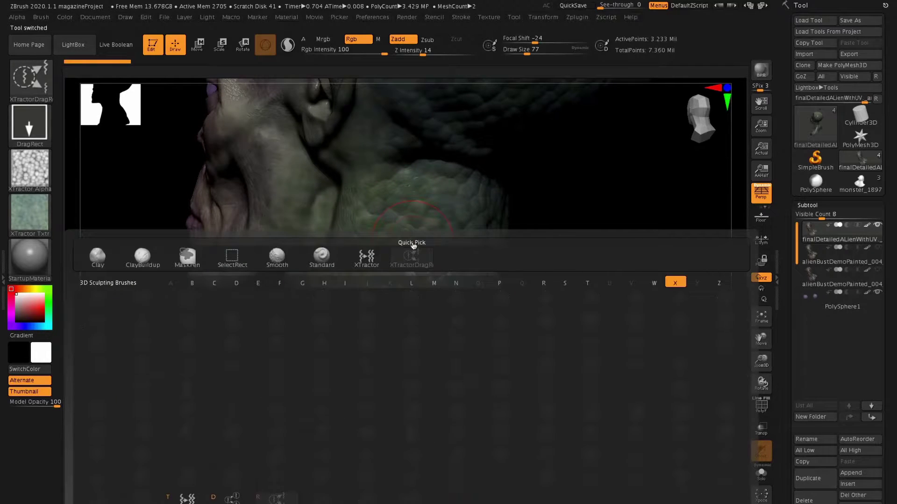
key(d)
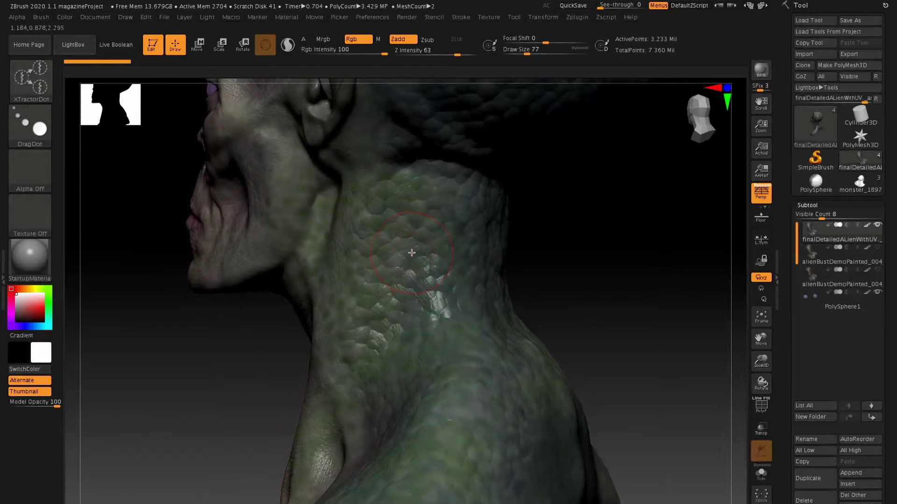
mouse_move(411, 253)
mouse_down()
mouse_move(411, 245)
mouse_move(416, 269)
mouse_up()
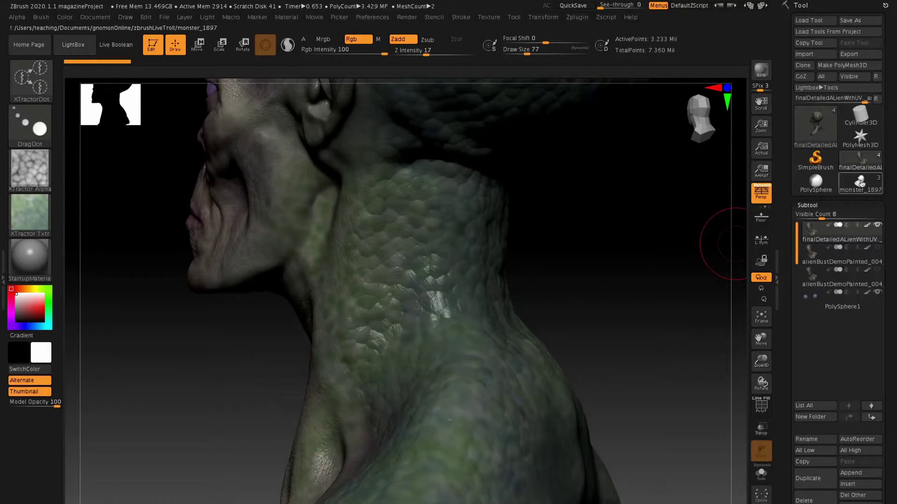
Switch to the monster, set the draw size to 112 and focal shift to -51, and place the sampled scales on the side of the neck and shoulder
click(860, 182)
right_drag(448, 296, 432, 328)
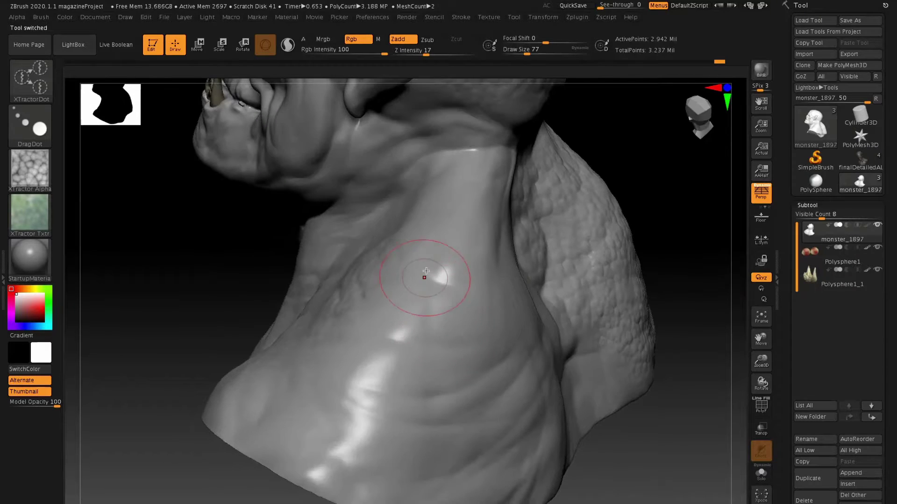
mouse_move(424, 276)
mouse_down()
mouse_move(444, 267)
mouse_move(402, 323)
mouse_move(474, 316)
mouse_up()
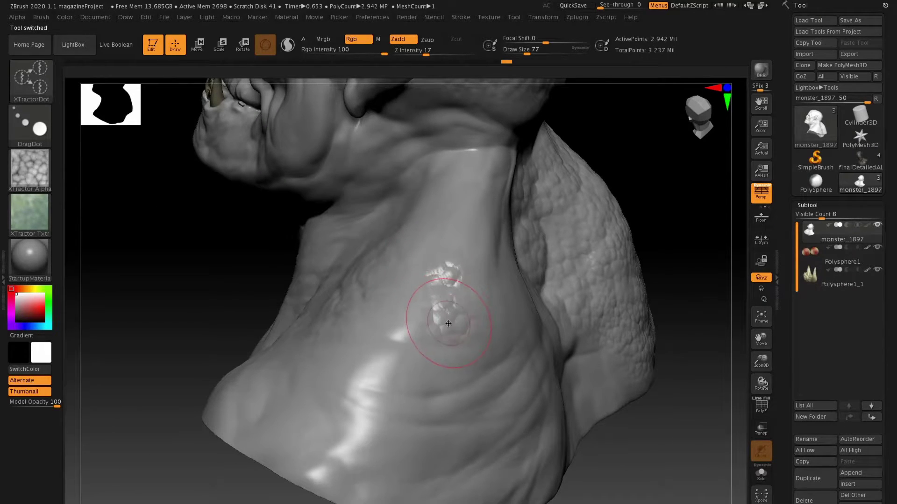
key(space)
drag(448, 325, 444, 334)
mouse_move(395, 311)
mouse_down()
mouse_move(392, 359)
mouse_move(410, 359)
mouse_move(463, 405)
mouse_move(383, 421)
mouse_move(407, 322)
mouse_move(420, 322)
mouse_up()
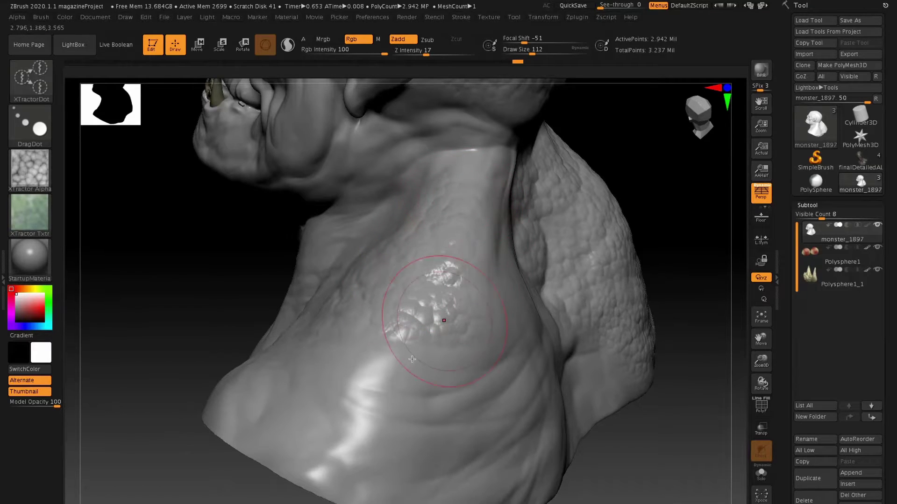
mouse_move(412, 359)
mouse_down()
mouse_move(369, 402)
mouse_move(406, 366)
mouse_move(369, 387)
mouse_move(400, 443)
mouse_up()
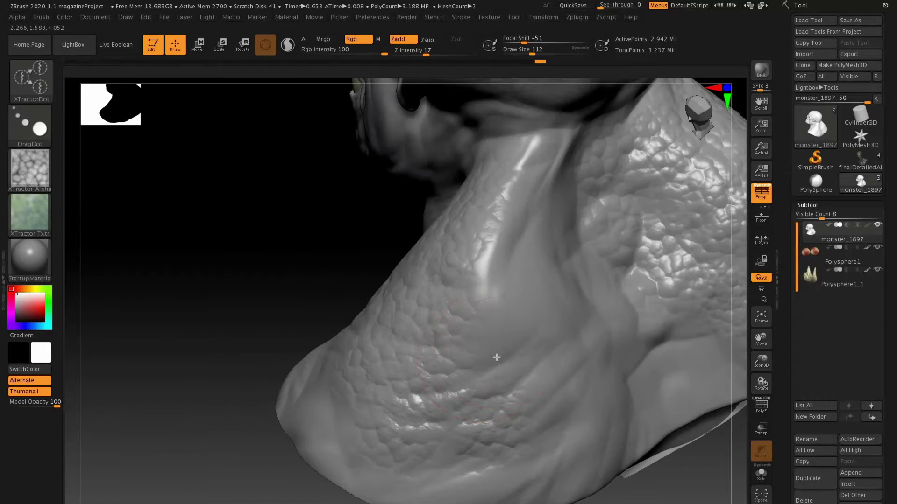
Extend the scales up the rear side of the neck and across the remaining smooth skin of the shoulder
mouse_move(497, 357)
mouse_down()
mouse_move(491, 374)
mouse_move(493, 289)
mouse_move(509, 262)
mouse_move(536, 266)
mouse_up()
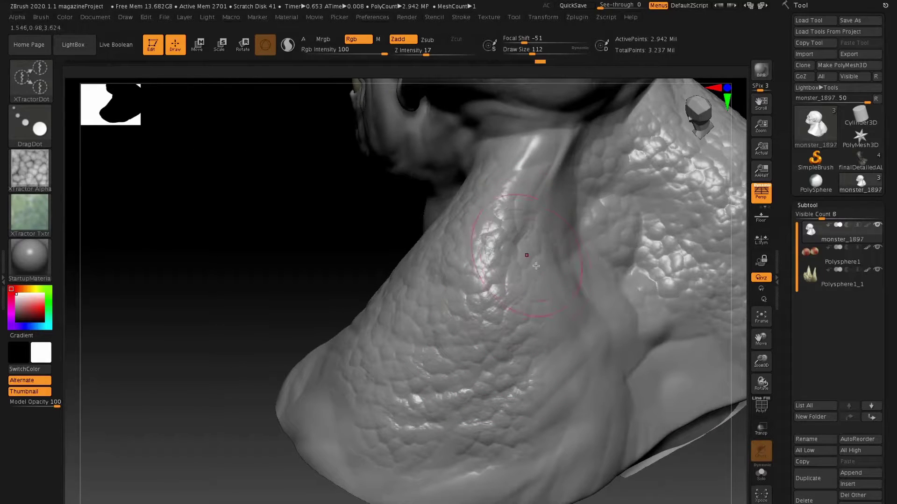
drag(584, 323, 566, 352)
drag(563, 407, 535, 429)
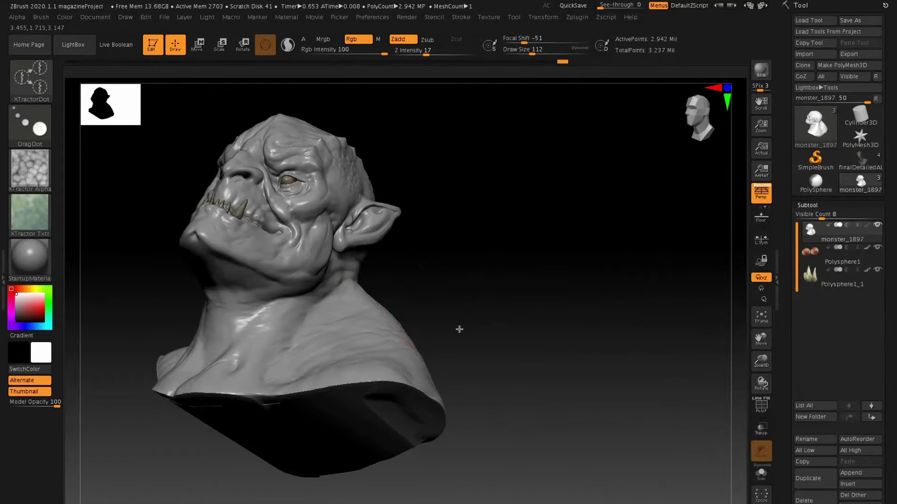
drag(459, 327, 520, 288)
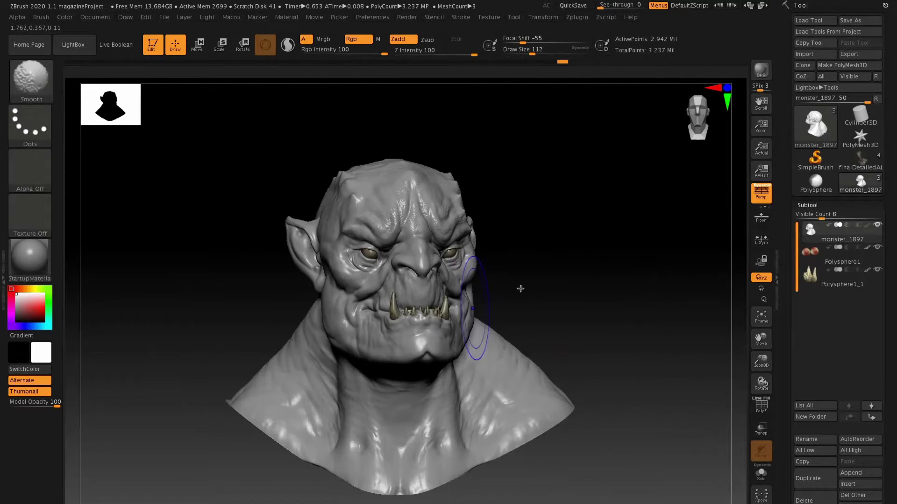
Switch to the alien bust and sample its forehead wrinkles with the XTractor brush
click(864, 161)
ctrl+right_drag(409, 178, 405, 241)
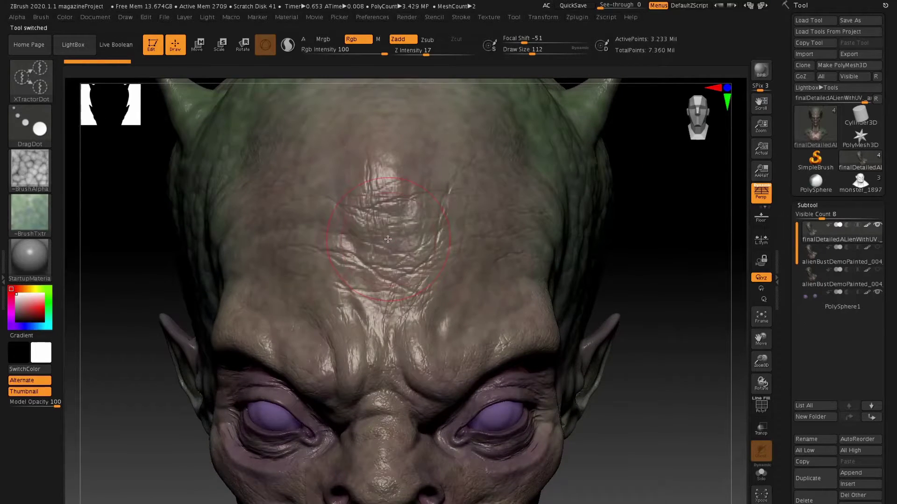
key(b)
key(x)
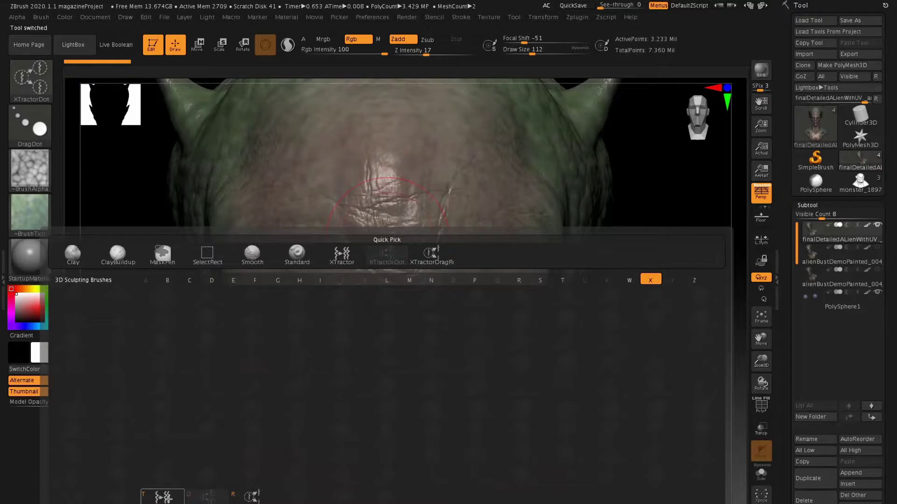
key(t)
mouse_move(300, 226)
mouse_down()
mouse_move(257, 226)
mouse_move(256, 234)
mouse_move(295, 233)
mouse_up()
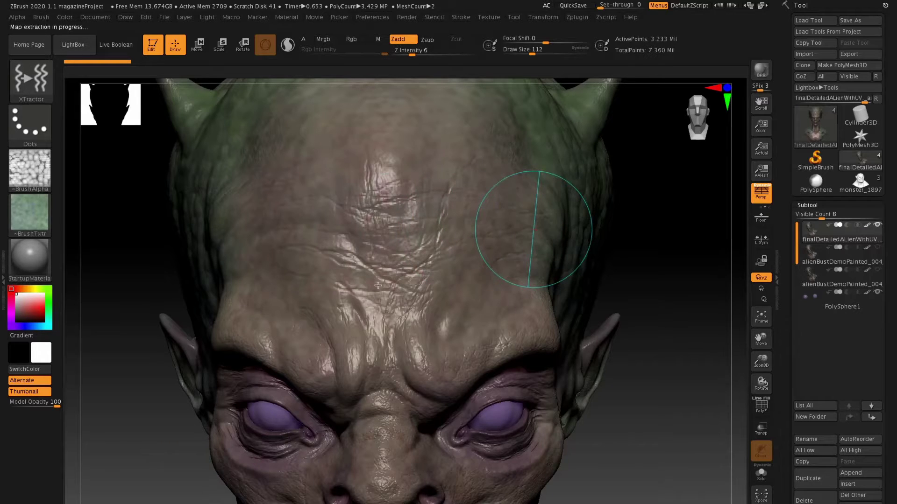
mouse_move(26, 170)
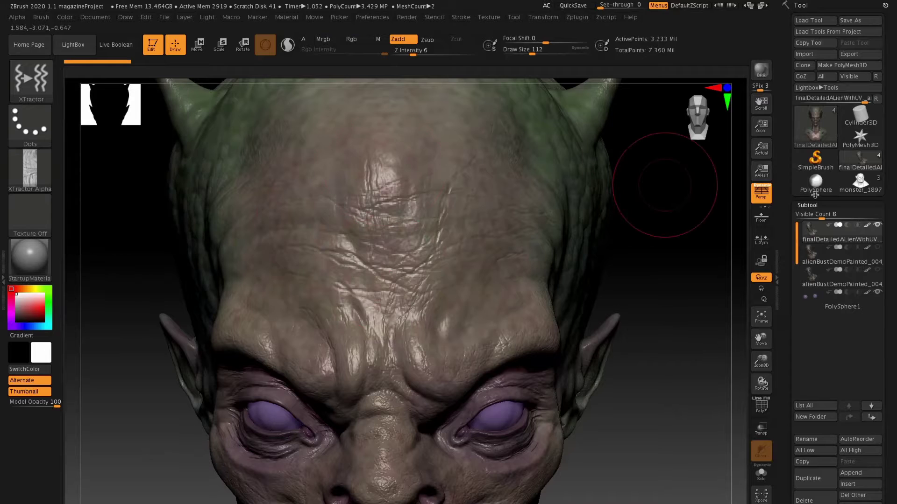
Switch to the monster, hide its polypaint, and brush the sampled wrinkles across the forehead and brow
click(860, 182)
right_drag(440, 271, 419, 286)
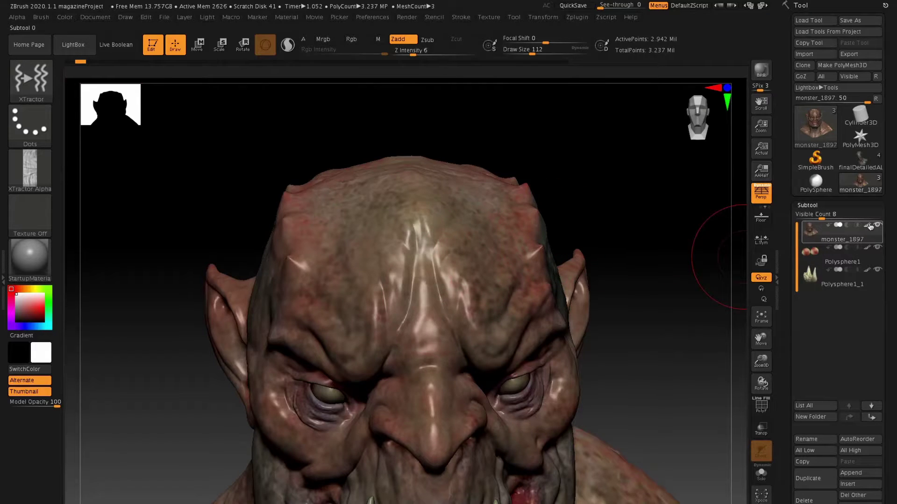
click(870, 226)
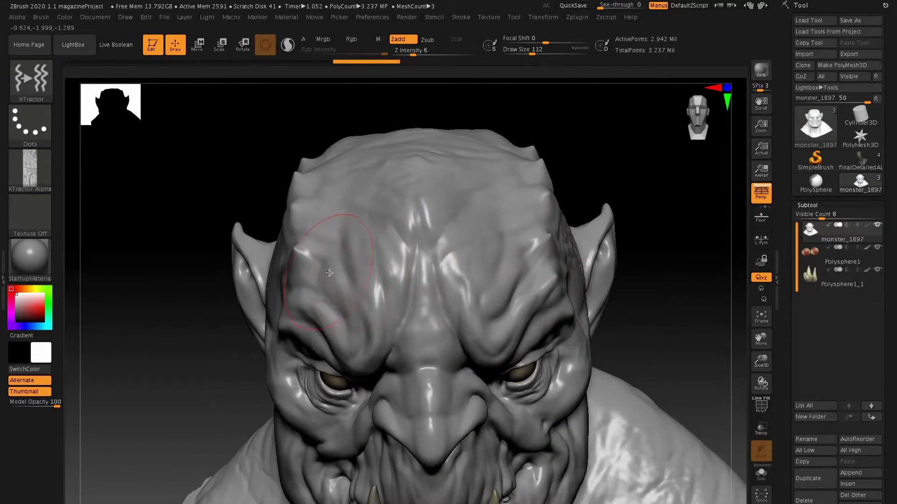
drag(384, 278, 489, 266)
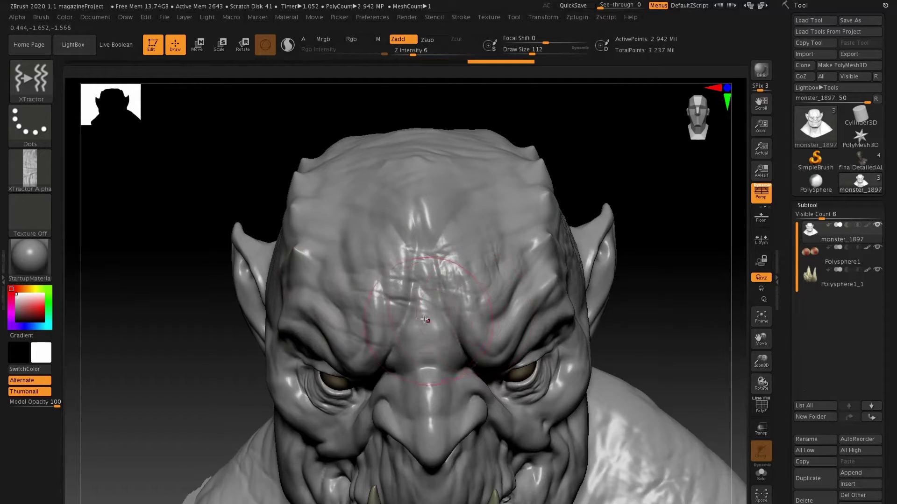
drag(399, 314, 404, 224)
mouse_move(486, 322)
mouse_down()
mouse_move(454, 275)
mouse_move(445, 233)
mouse_up()
right_drag(445, 189, 441, 223)
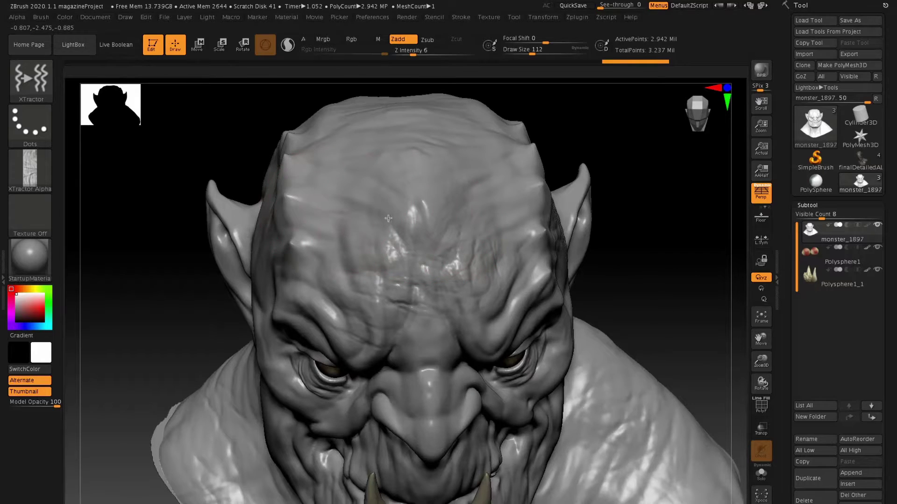
right_drag(444, 246, 417, 259)
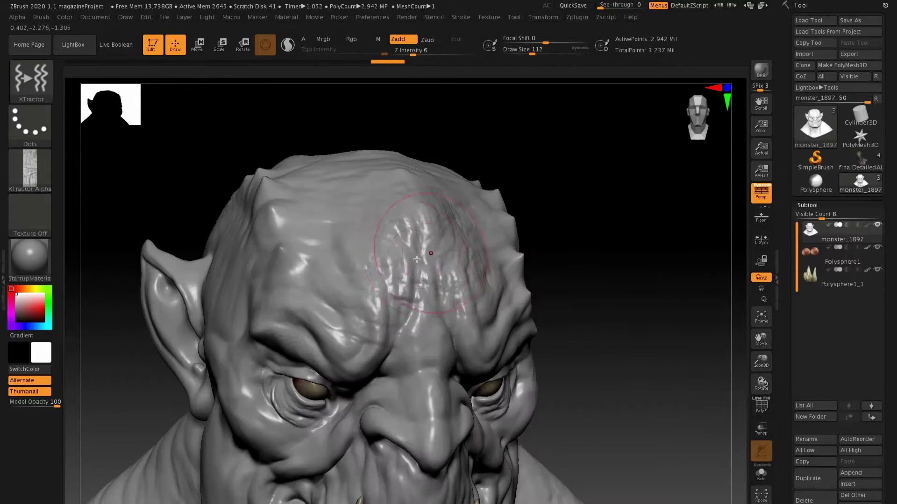
Set the draw size to 172 and brush the sampled wrinkles around the front of the neck below the jaw
alt+right_drag(327, 458, 368, 355)
alt+right_drag(373, 458, 370, 274)
key(space)
drag(369, 274, 375, 276)
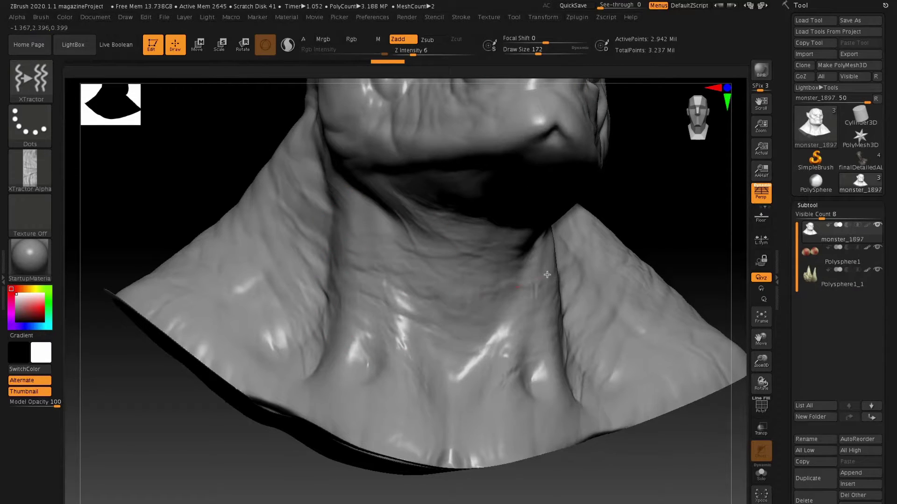
drag(547, 275, 561, 270)
right_drag(540, 210, 479, 219)
drag(556, 274, 502, 279)
drag(517, 343, 485, 347)
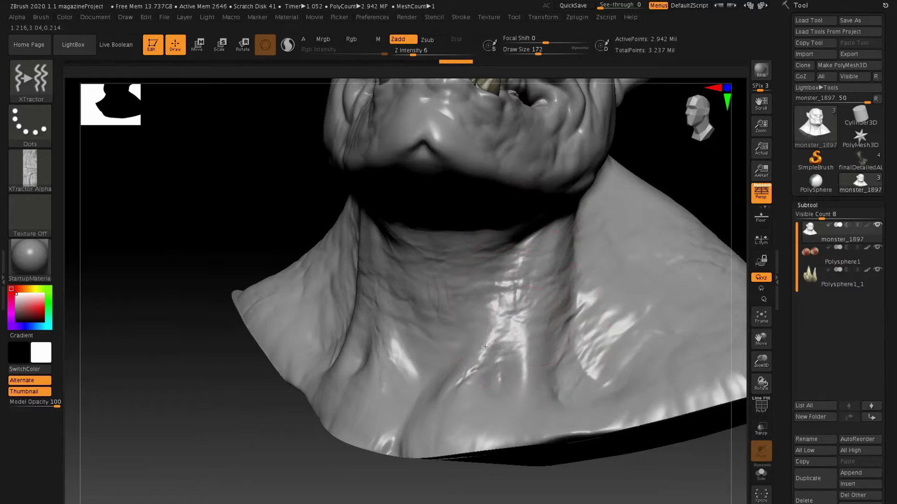
Continue the sampled wrinkles around both sides of the neck and onto the shoulder, and review the whole bust
right_drag(514, 323, 588, 251)
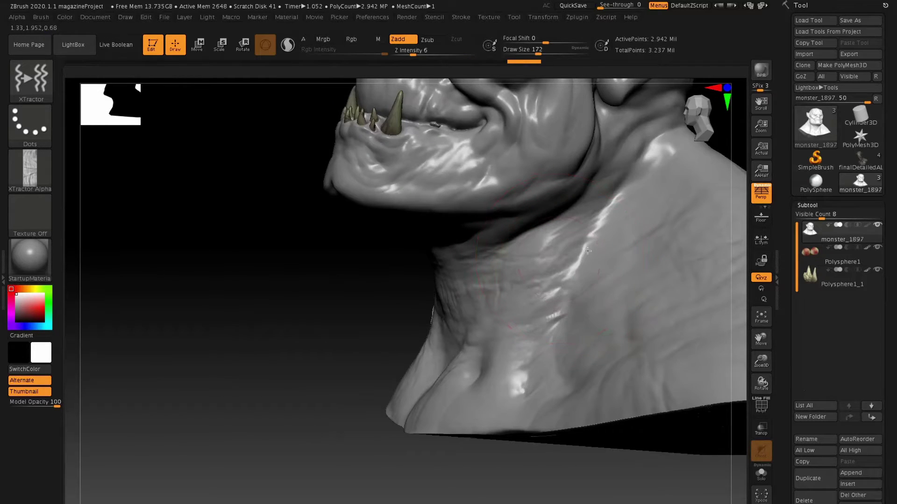
mouse_move(600, 323)
right_down()
mouse_move(481, 210)
mouse_move(439, 314)
mouse_move(396, 266)
right_up()
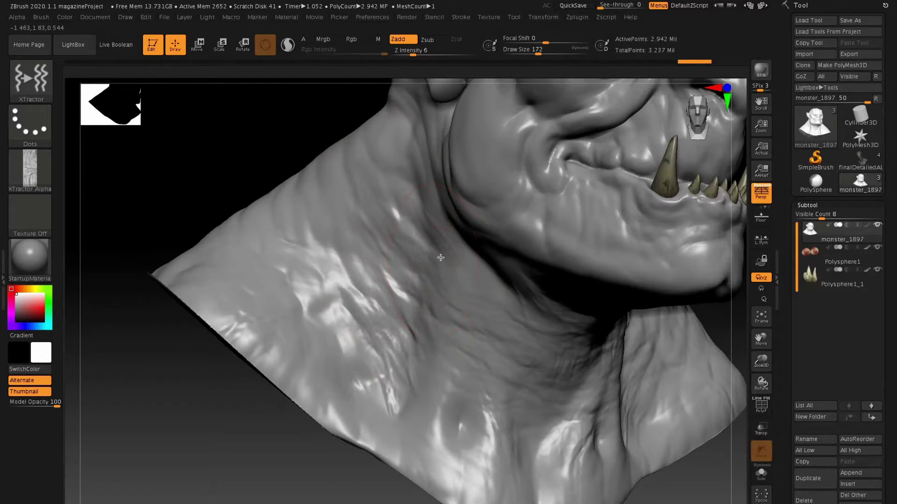
right_drag(440, 257, 335, 242)
drag(416, 359, 437, 359)
mouse_move(467, 355)
right_down()
mouse_move(437, 287)
mouse_move(385, 285)
mouse_move(422, 272)
right_up()
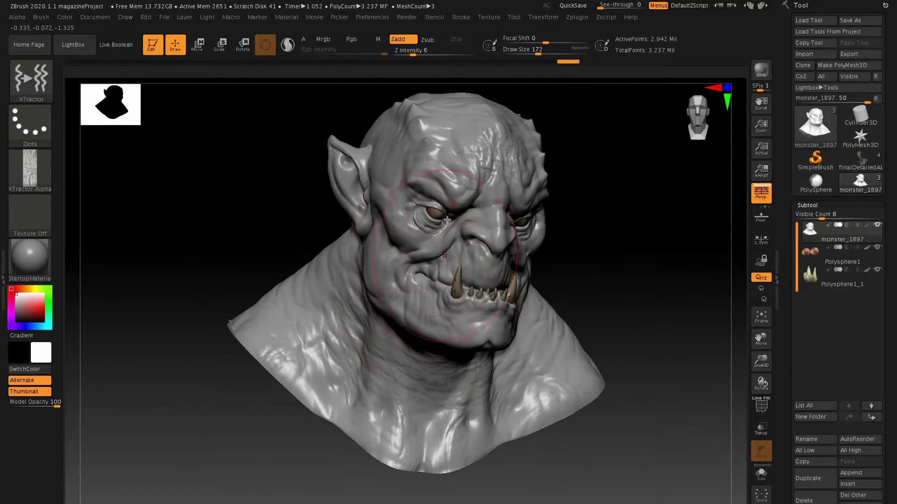
mouse_move(433, 240)
right_down()
mouse_move(488, 189)
mouse_move(495, 257)
right_up()
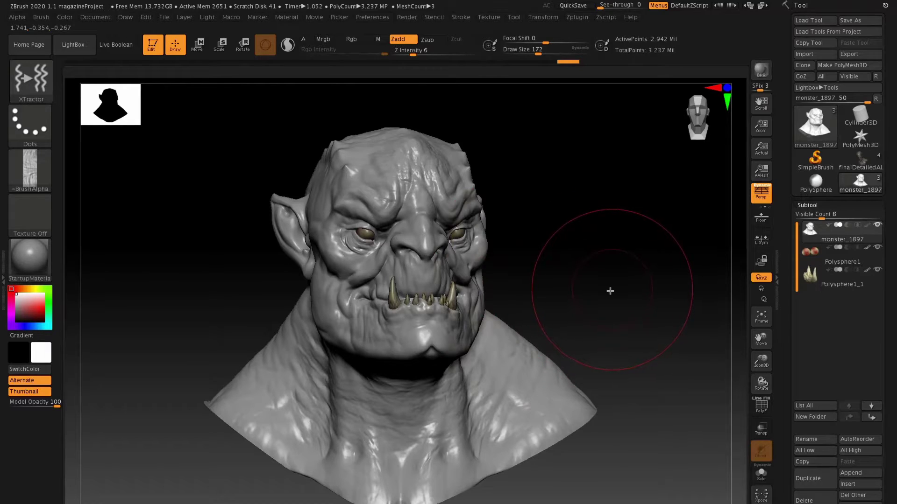
drag(624, 248, 590, 251)
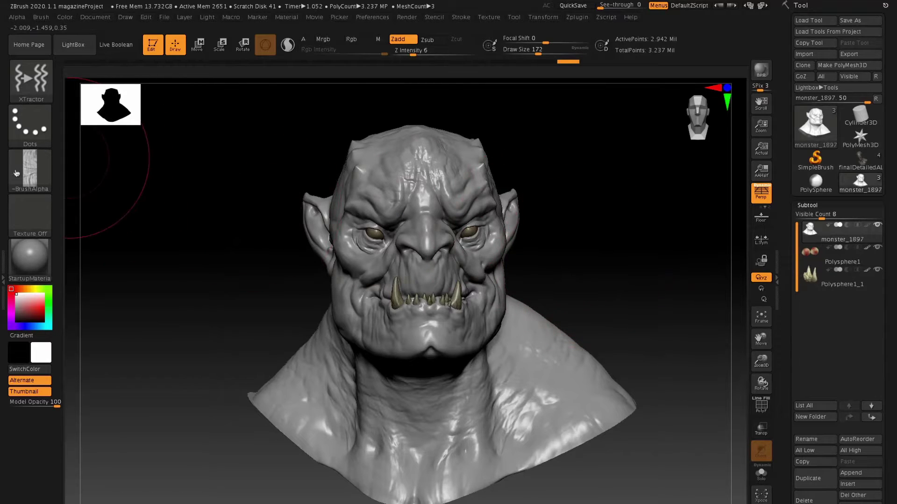
mouse_move(22, 176)
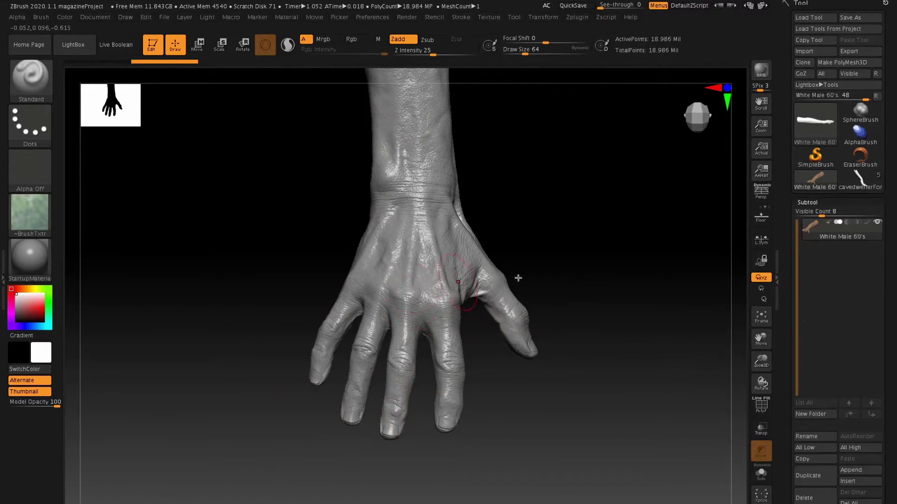
Check the scanned hand's subdivision levels, return it to level 7, and examine the skin detail on the knuckles and fingers
click(806, 202)
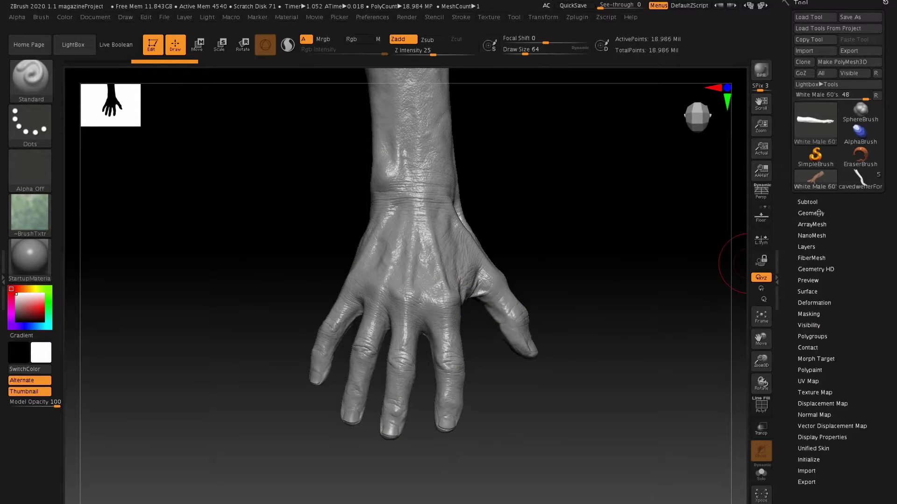
click(818, 213)
drag(830, 235, 796, 234)
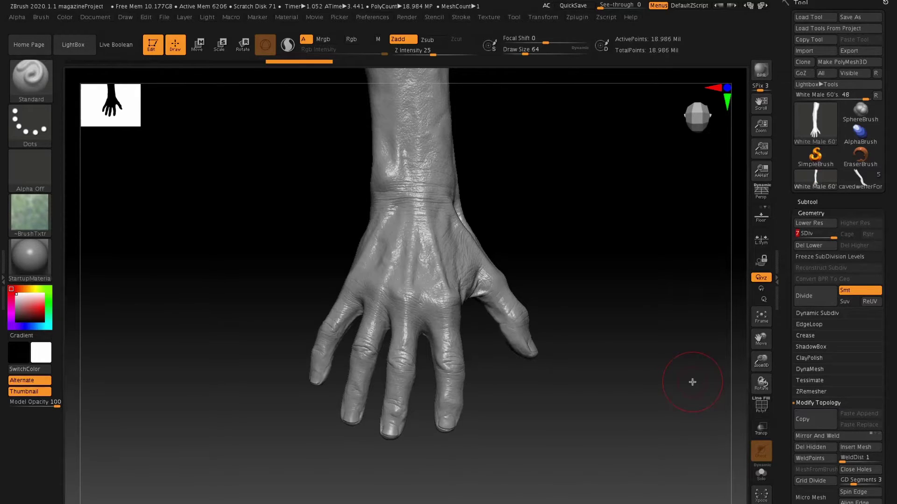
ctrl+right_drag(372, 356, 398, 465)
right_drag(346, 324, 336, 334)
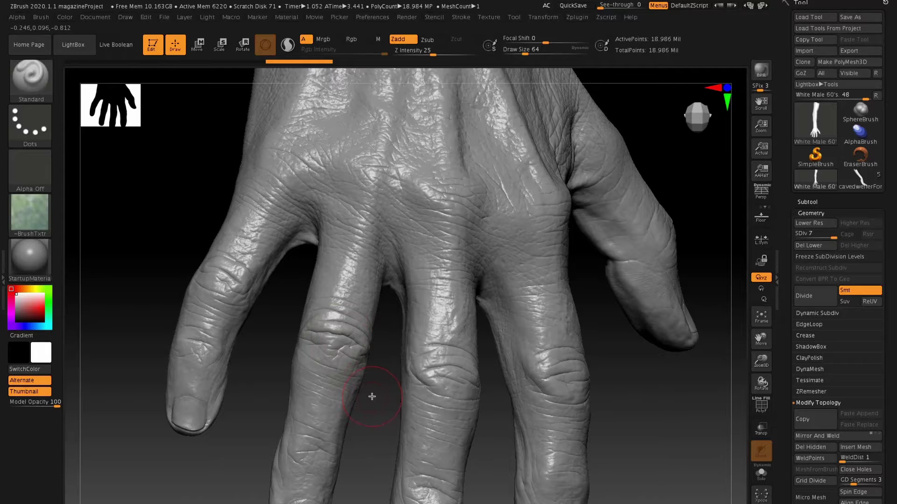
mouse_move(862, 184)
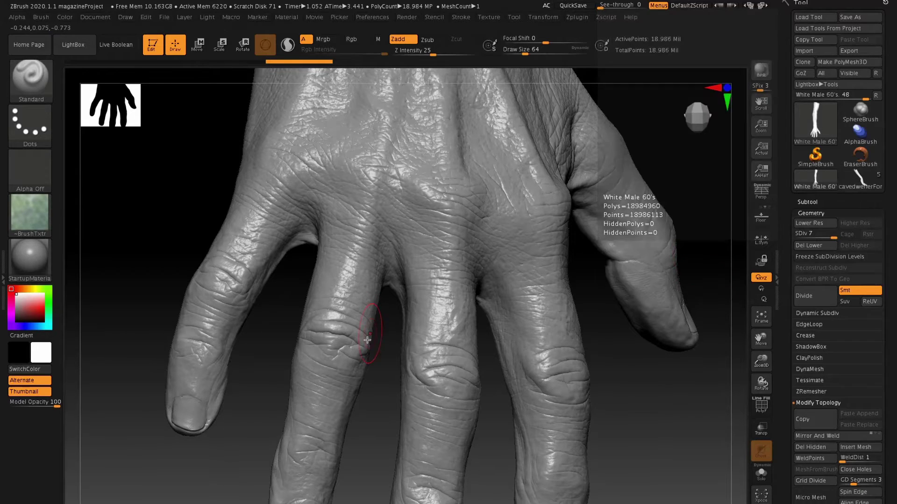
right_drag(324, 332, 345, 331)
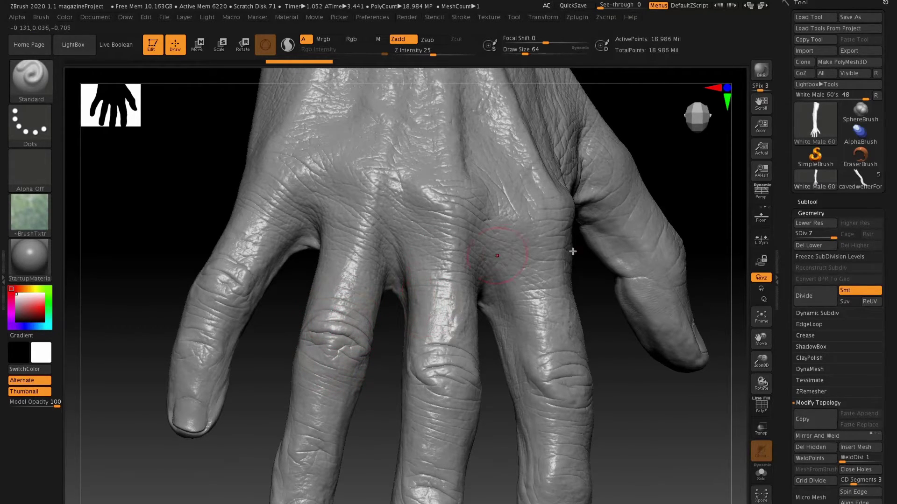
Store a morph target for the hand at its highest subdivision level
drag(788, 387, 787, 363)
scroll(787, 364, down, 7)
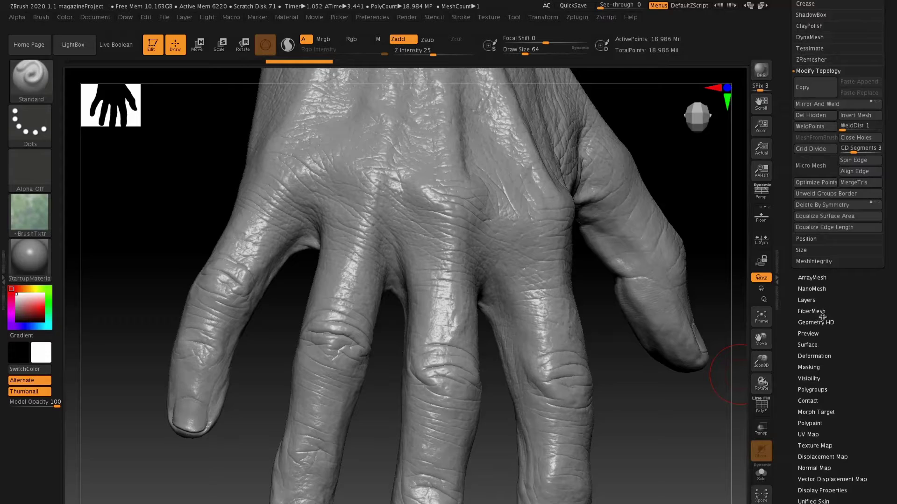
click(816, 412)
scroll(850, 355, up, 2)
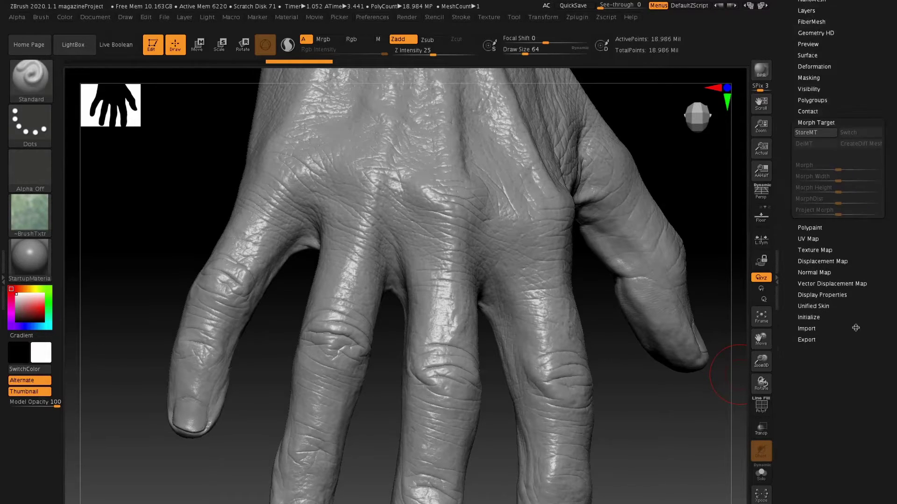
scroll(855, 327, up, 4)
click(806, 318)
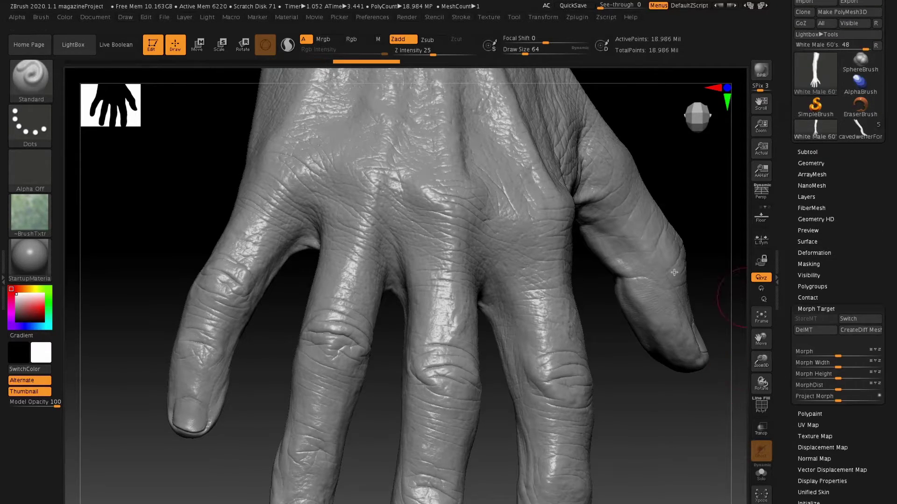
Lower the scanned hand by two subdivision levels and adjust the Smooth brush's Brush Modifier
key(shift)
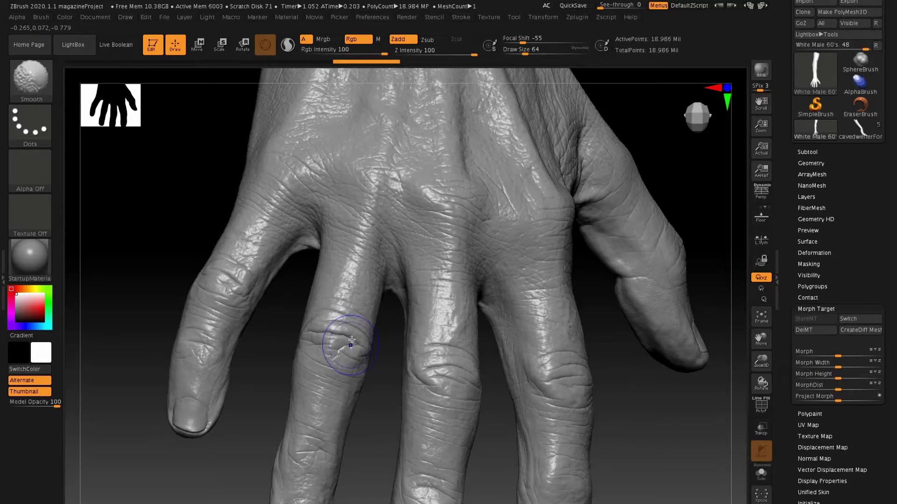
key(shift+d)
key(shift+d)
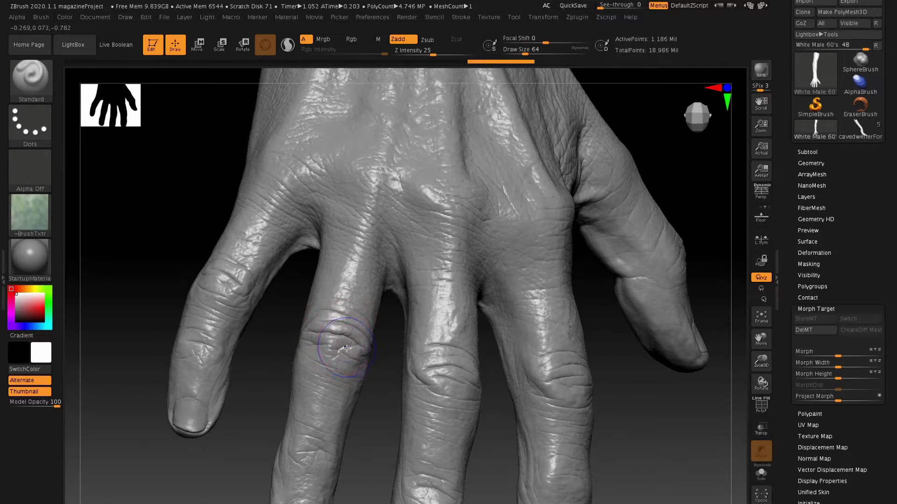
click(41, 18)
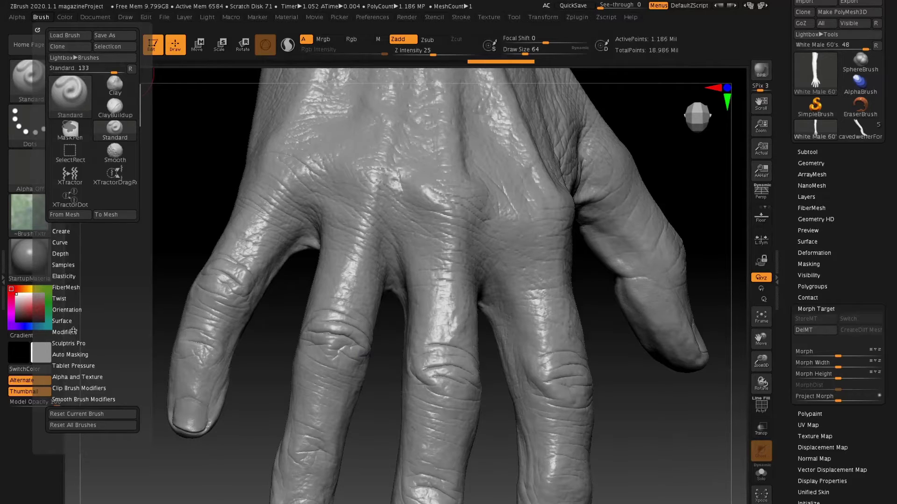
shift+click(74, 330)
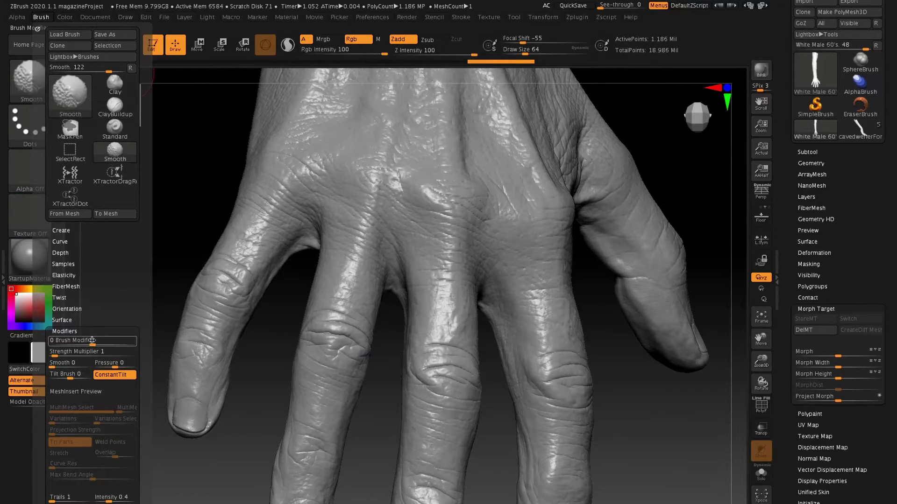
drag(92, 341, 61, 344)
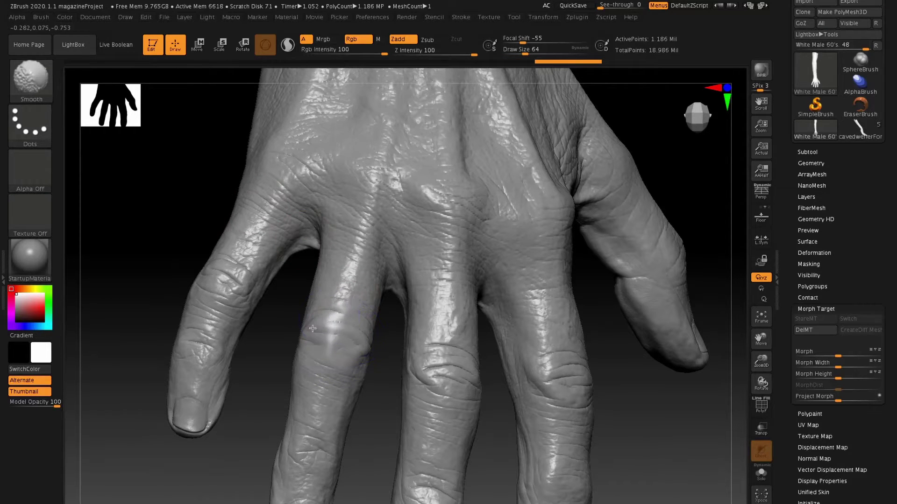
Smooth away the wrinkles around the ring finger's middle knuckle and return the hand to its highest subdivision level
mouse_move(312, 329)
shift+mouse_down()
mouse_move(348, 330)
mouse_move(341, 348)
mouse_move(315, 364)
mouse_move(358, 368)
mouse_move(343, 319)
shift+mouse_up()
right_drag(328, 350, 336, 331)
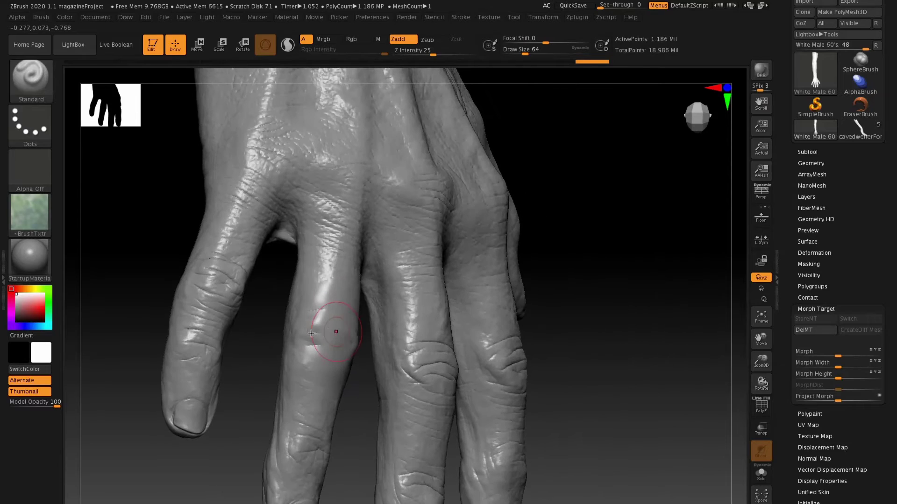
drag(336, 330, 330, 338)
right_drag(331, 338, 348, 346)
shift+drag(360, 347, 363, 335)
mouse_move(357, 329)
right_down()
mouse_move(345, 322)
mouse_move(350, 336)
right_up()
right_drag(339, 303, 340, 327)
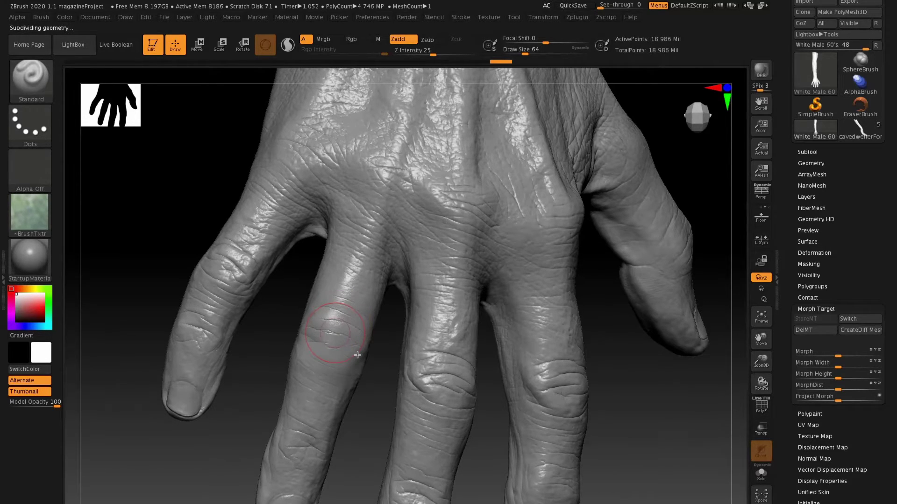
Smooth the ring finger's knuckle further one subdivision level lower, and return to the highest level
key(shift)
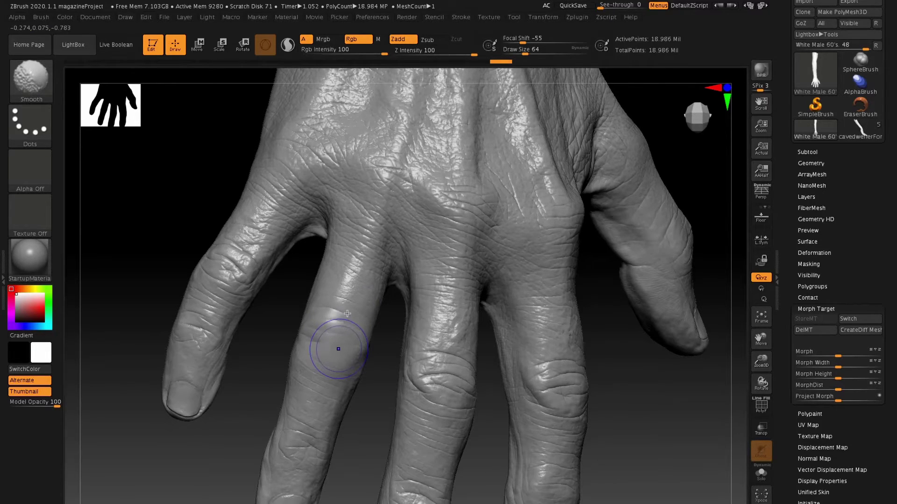
key(shift+d)
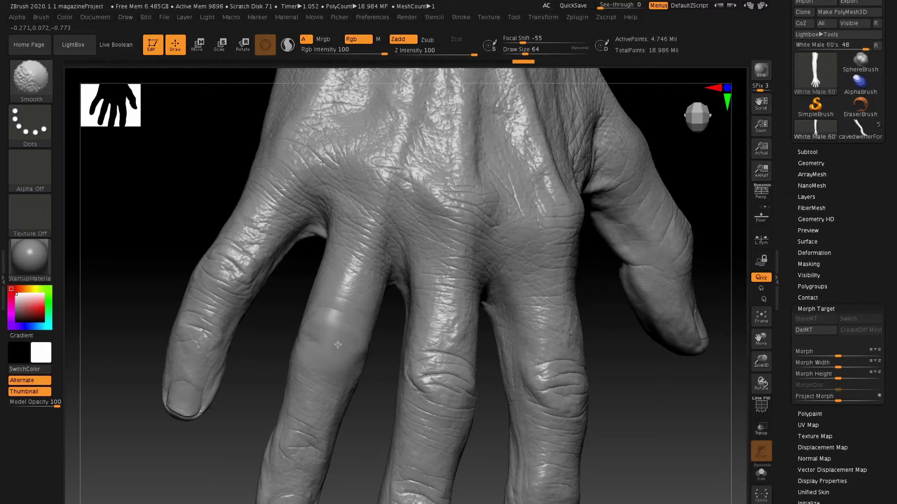
mouse_move(338, 345)
shift+mouse_down()
mouse_move(309, 364)
mouse_move(346, 326)
mouse_move(338, 335)
shift+mouse_up()
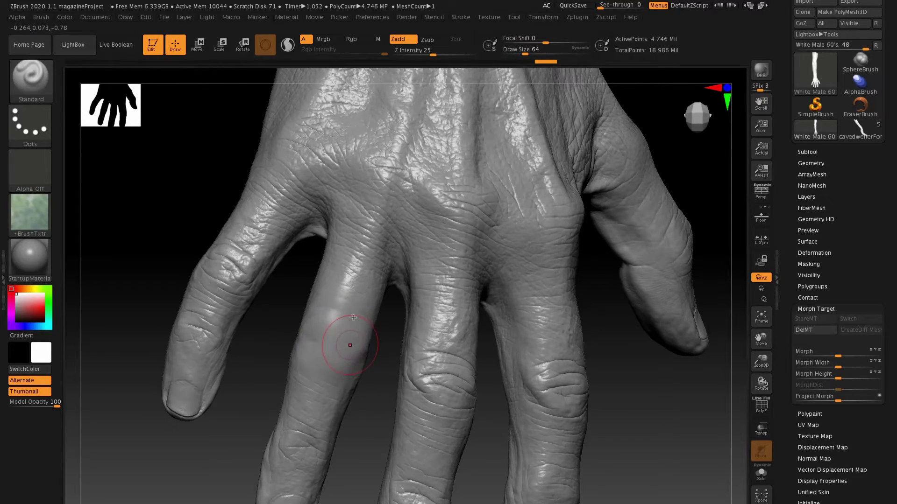
key(d)
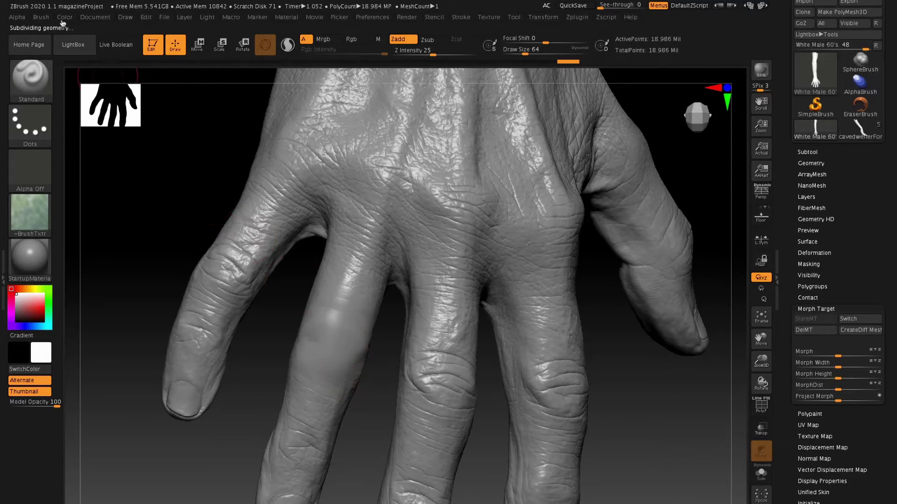
Set the Smooth brush's Brush Modifier to 0 and smooth the remaining fine detail on the ring finger's knuckle
click(41, 16)
key(shift)
drag(80, 341, 94, 341)
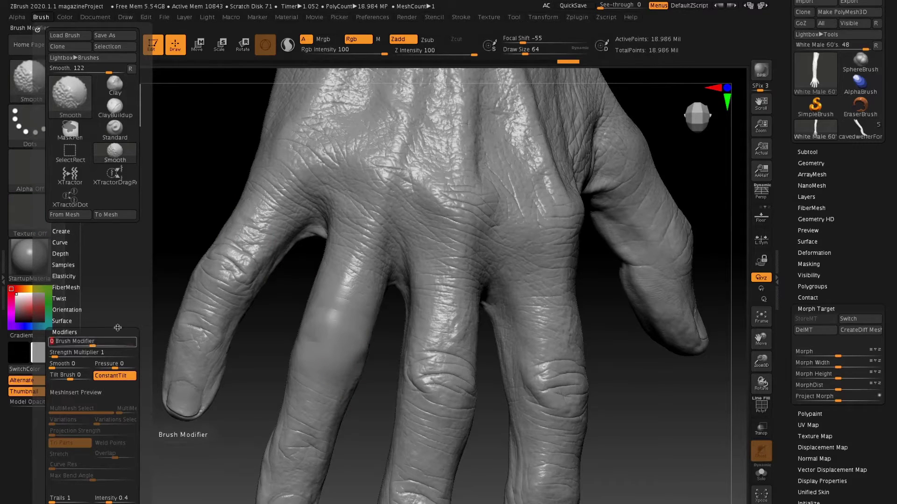
shift+drag(337, 349, 343, 351)
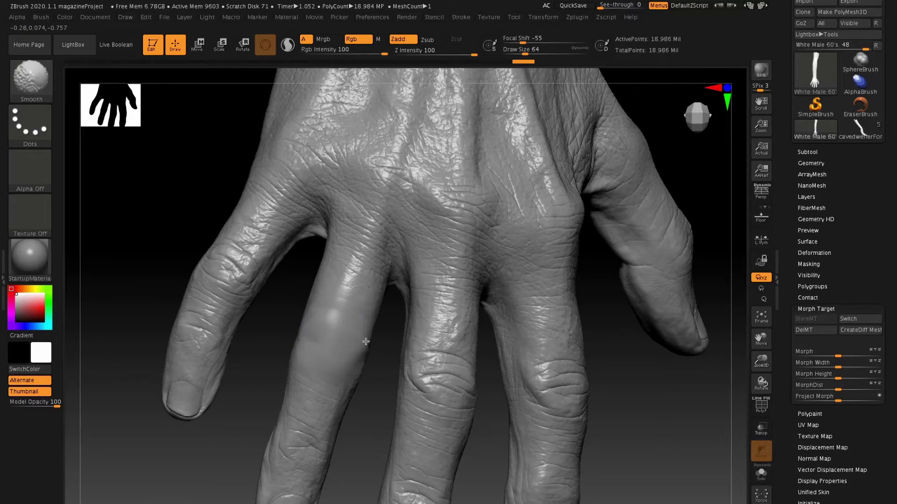
shift+drag(336, 315, 342, 351)
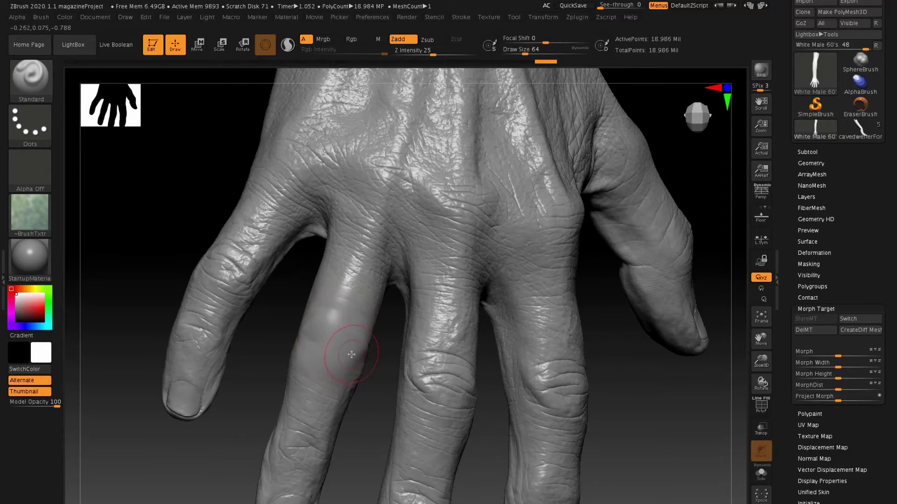
Switch the hand to its stored morph target and step back in the undo history to the smoothed knuckle
click(870, 321)
click(860, 320)
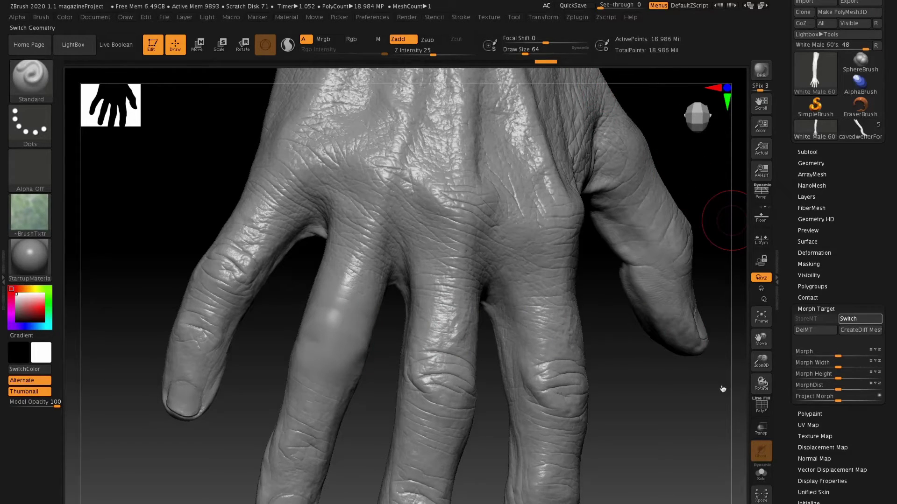
click(570, 63)
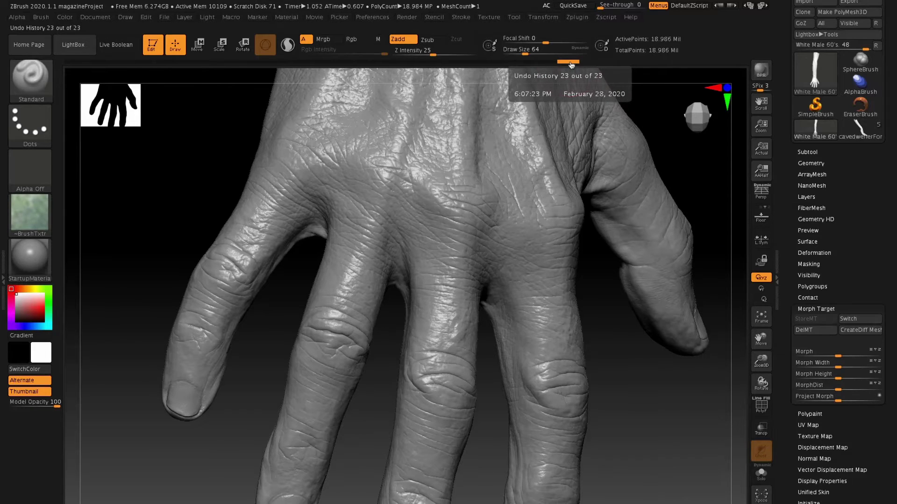
click(545, 62)
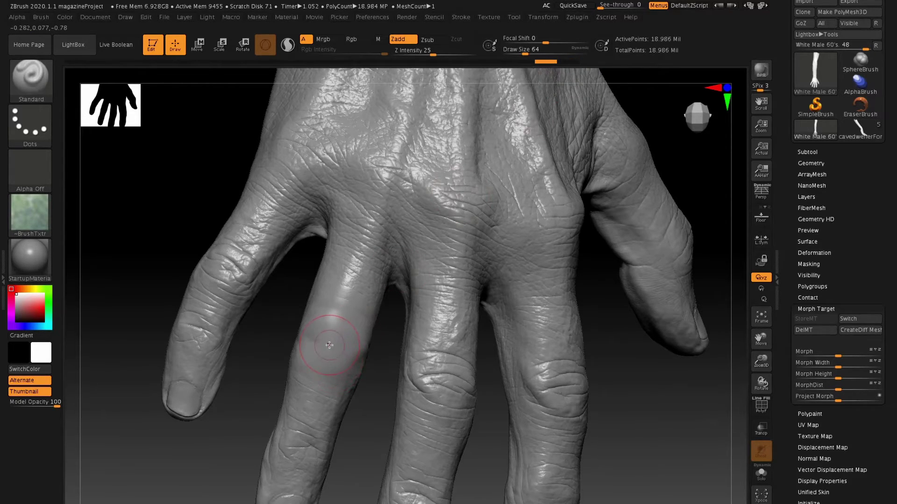
Choose the XTractorDragRect brush for sampling the hand's detail
key(b)
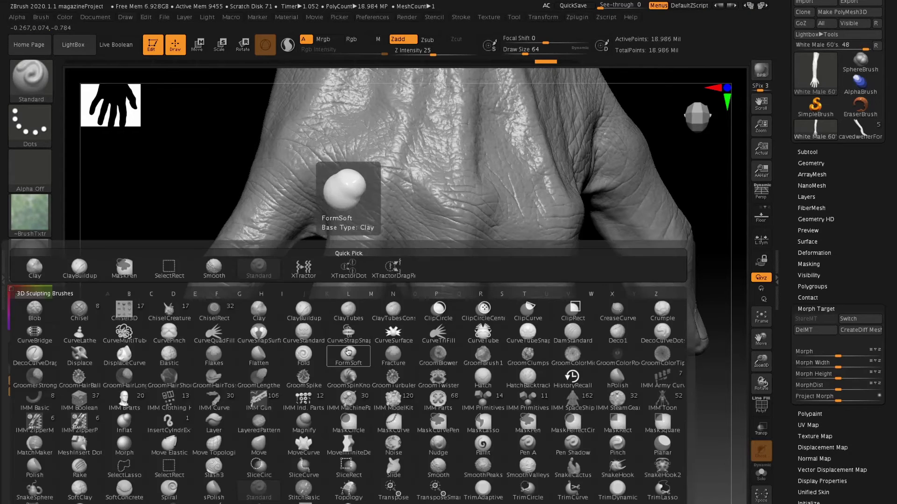
key(x)
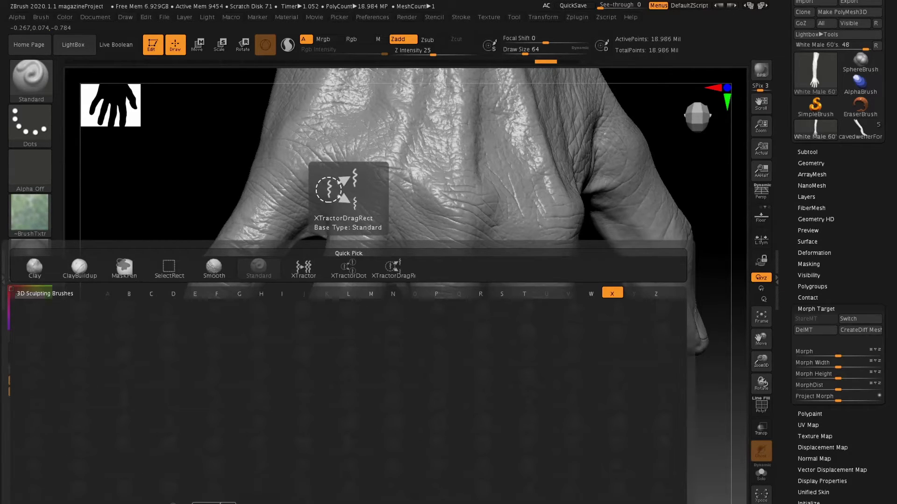
click(214, 503)
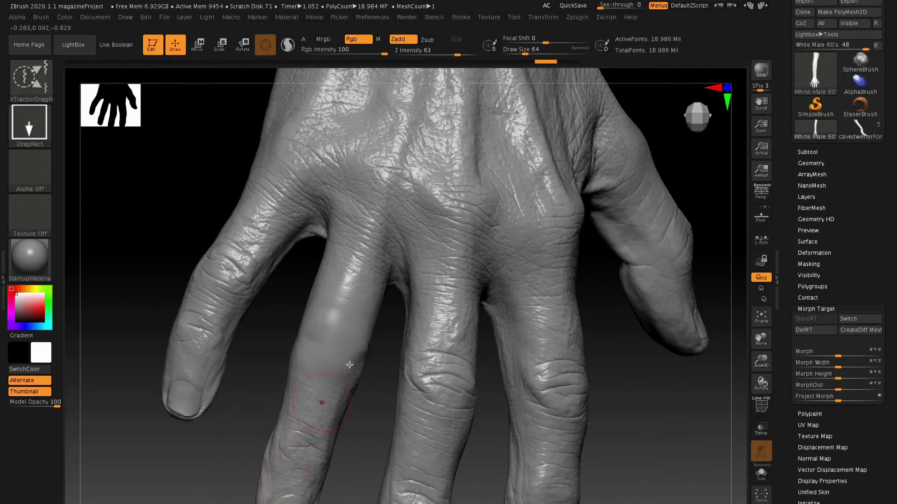
Mark the smoothed undo state as the reference and sample the ring finger's knuckle wrinkles from the detailed state
key(ctrl)
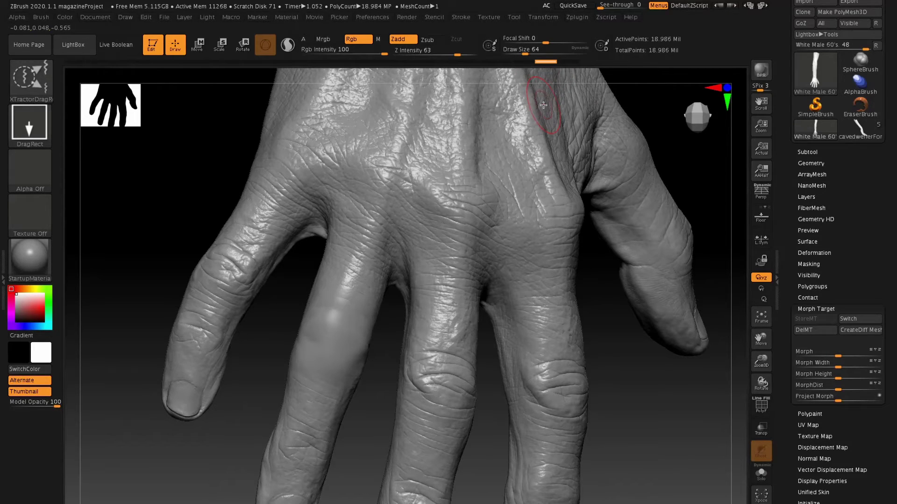
click(573, 65)
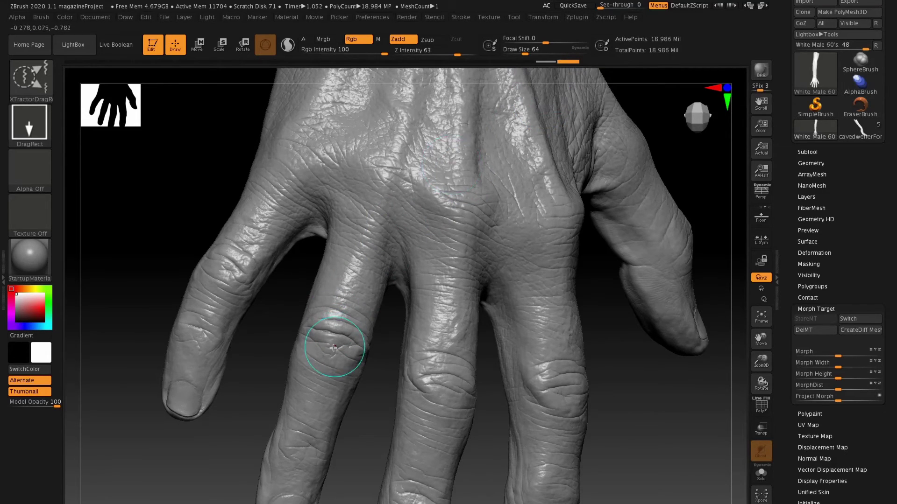
drag(335, 334, 331, 372)
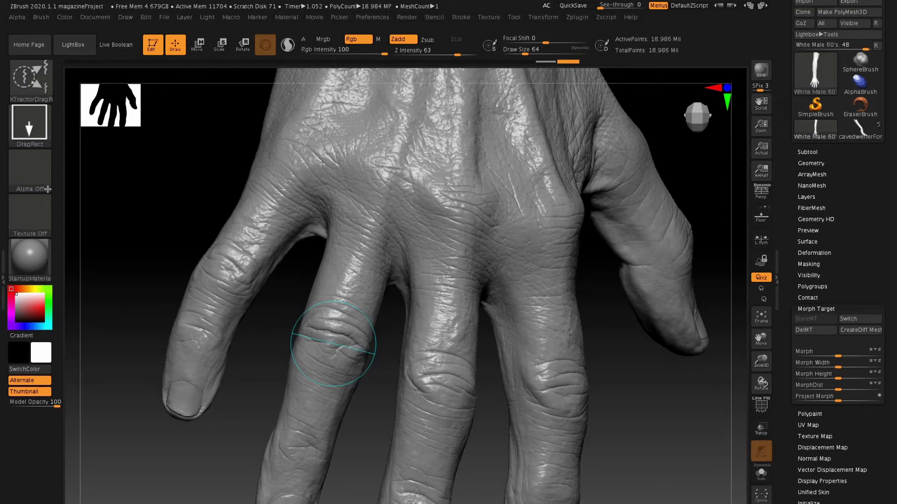
Add the extracted knuckle detail to the alpha palette with From Brush
mouse_move(34, 171)
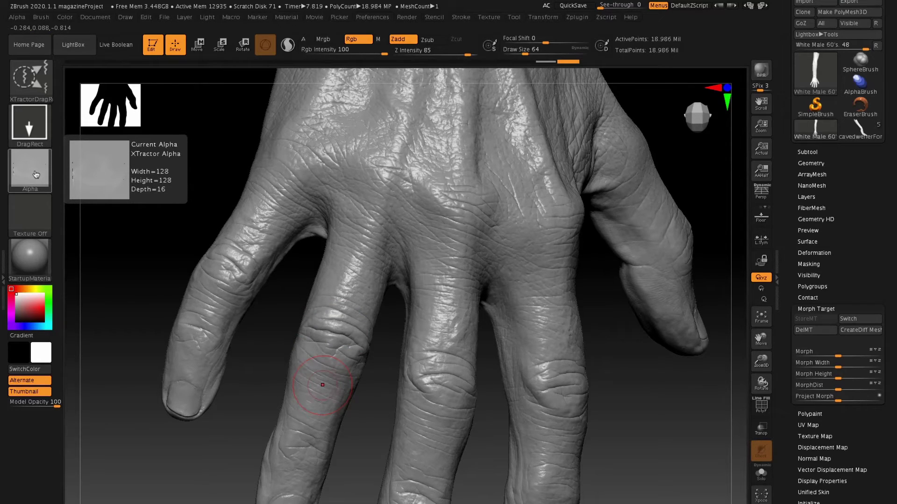
click(17, 18)
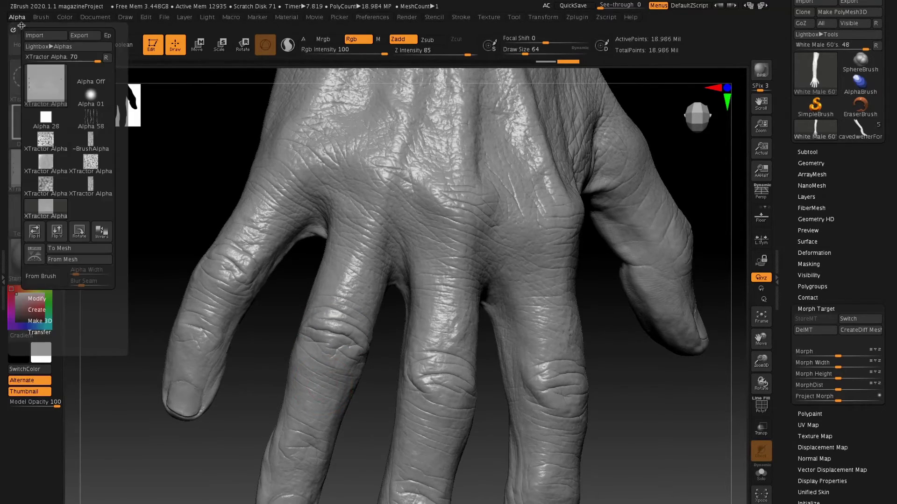
click(41, 276)
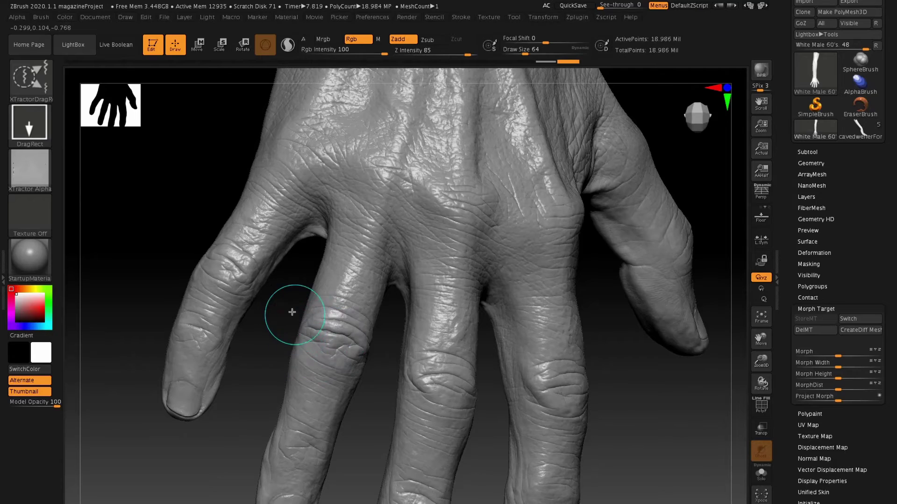
Try a stamp of the extracted wrinkles on the scanned ring finger's knuckle, and undo it
mouse_move(292, 312)
alt+mouse_down()
mouse_move(295, 358)
mouse_move(333, 379)
mouse_move(333, 391)
alt+mouse_up()
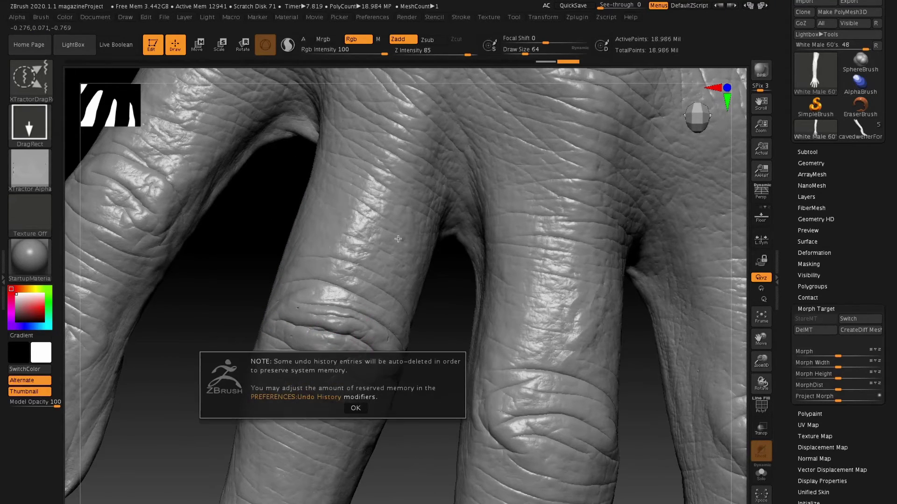
click(355, 409)
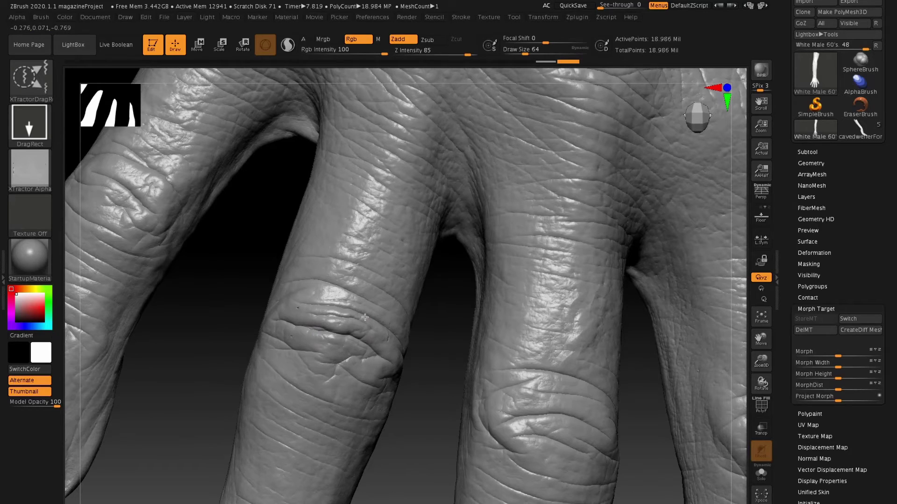
drag(367, 326, 370, 328)
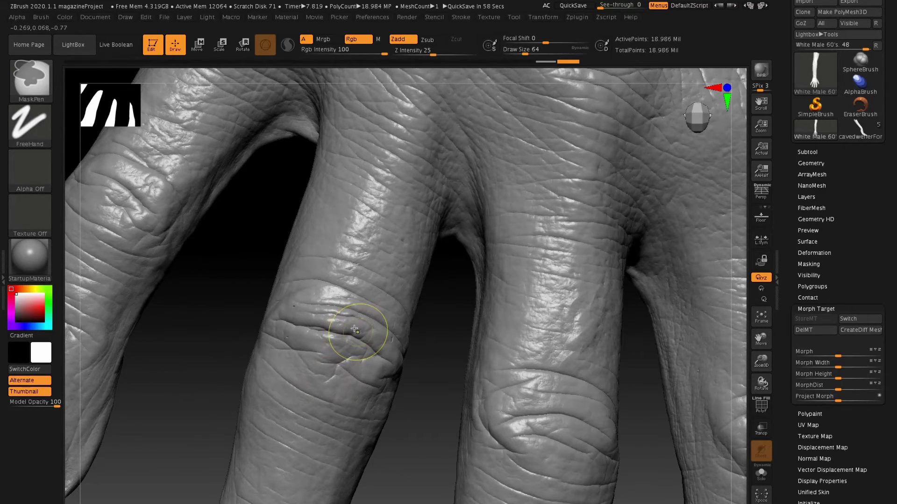
key(ctrl+z)
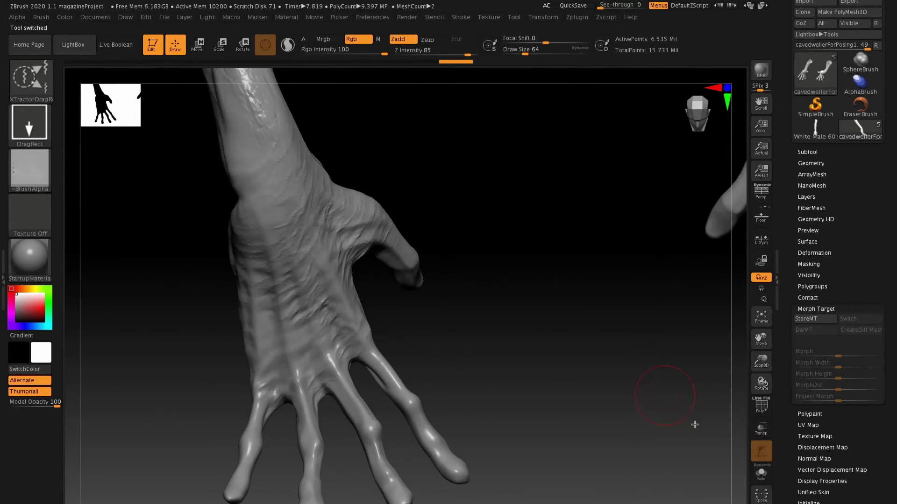
Isolate the cavedweller's hands with Solo to work on the finger knuckles
click(761, 473)
alt+right_drag(508, 380, 577, 251)
ctrl+right_drag(405, 283, 424, 377)
alt+right_drag(373, 293, 384, 289)
drag(383, 289, 352, 203)
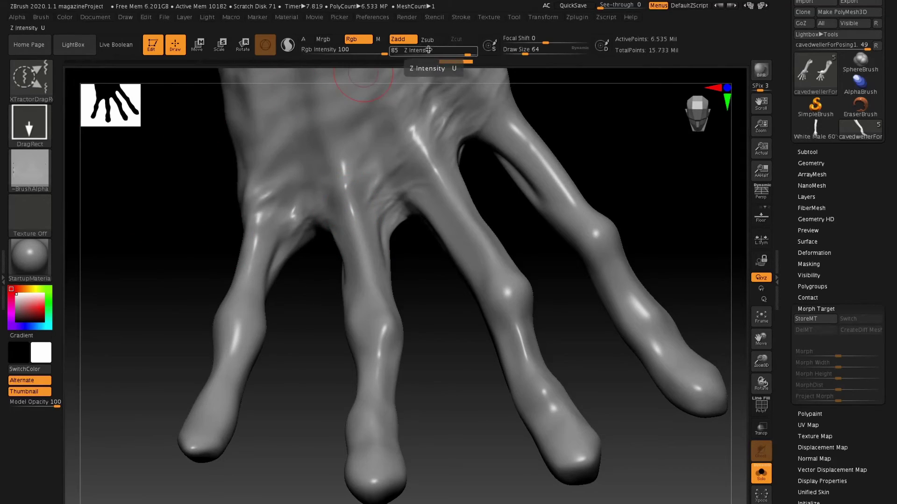
Stamp the extracted knuckle wrinkles onto the middle knuckles of the cavedweller's ring and middle fingers
right_drag(320, 240, 364, 248)
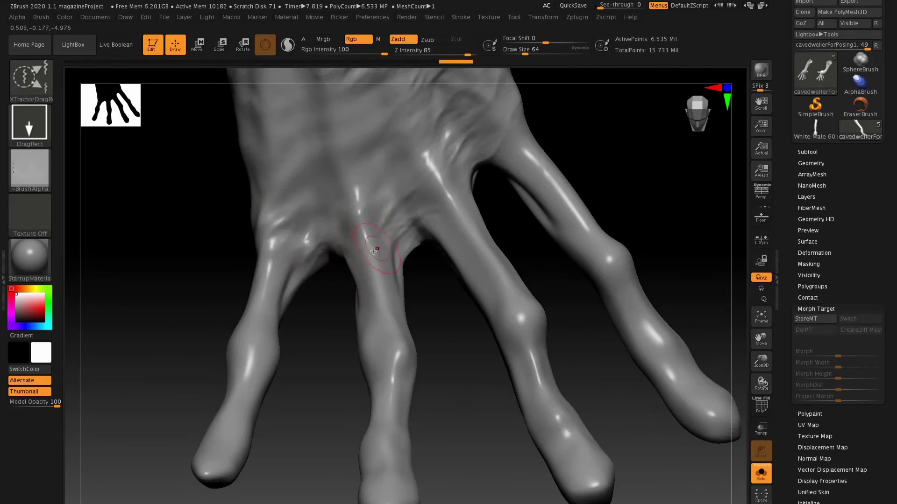
mouse_move(372, 351)
right_down()
mouse_move(376, 361)
mouse_move(388, 355)
right_up()
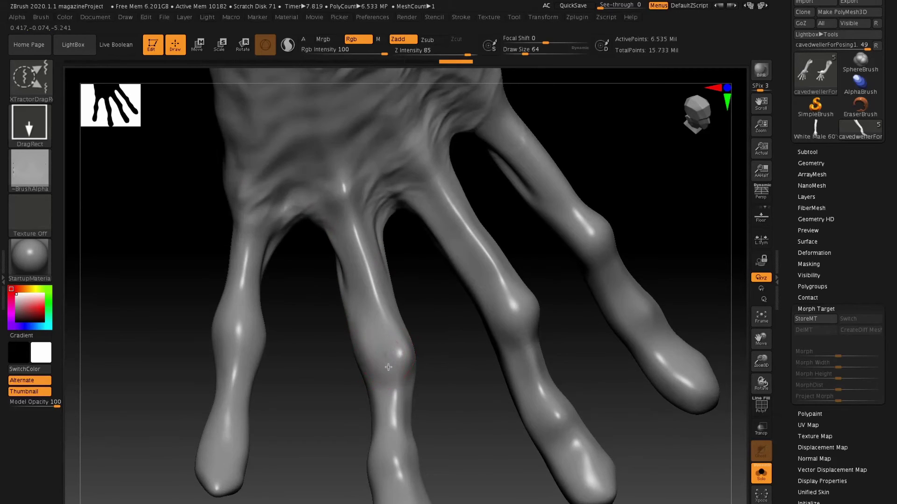
drag(390, 381, 400, 399)
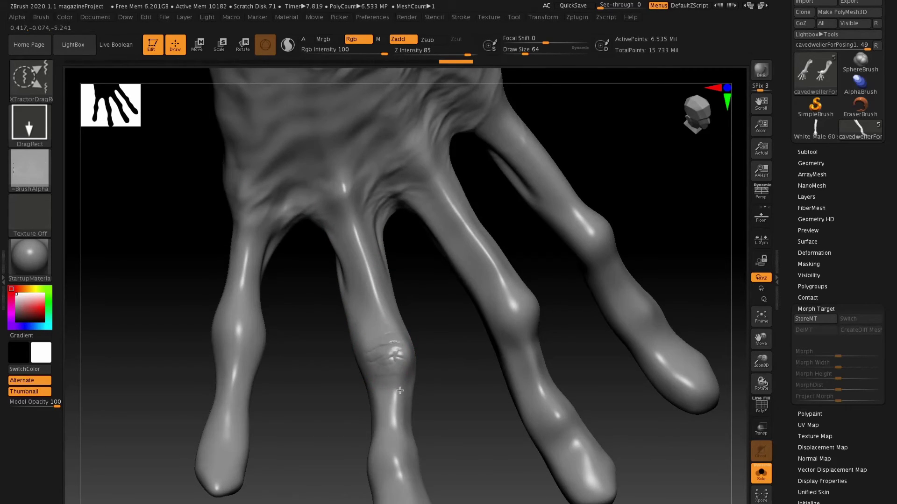
mouse_move(425, 316)
right_down()
mouse_move(430, 344)
mouse_move(515, 299)
right_up()
mouse_move(515, 299)
mouse_down()
mouse_move(472, 313)
mouse_move(464, 267)
mouse_move(496, 266)
mouse_up()
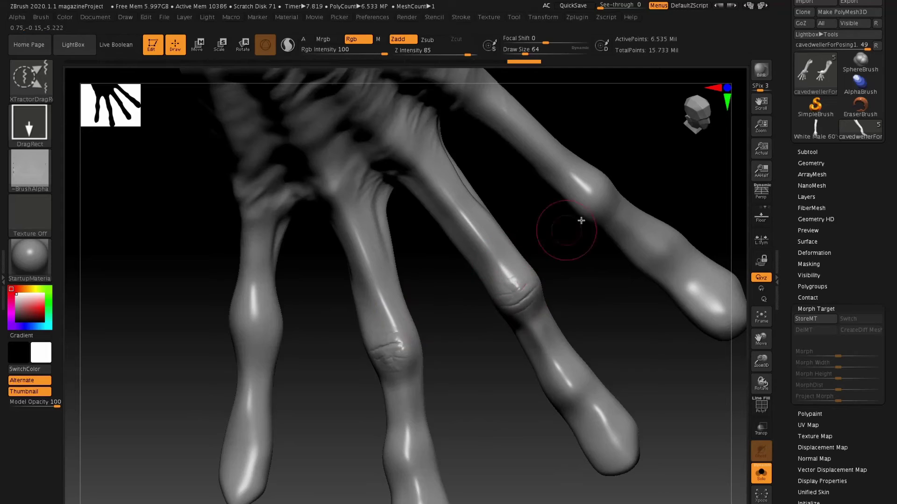
Stamp the extracted wrinkles onto the index and little fingers' middle knuckles and the ring and middle fingers' base knuckles
mouse_move(601, 194)
mouse_down()
mouse_move(586, 210)
mouse_move(563, 201)
mouse_move(561, 180)
mouse_move(547, 196)
mouse_up()
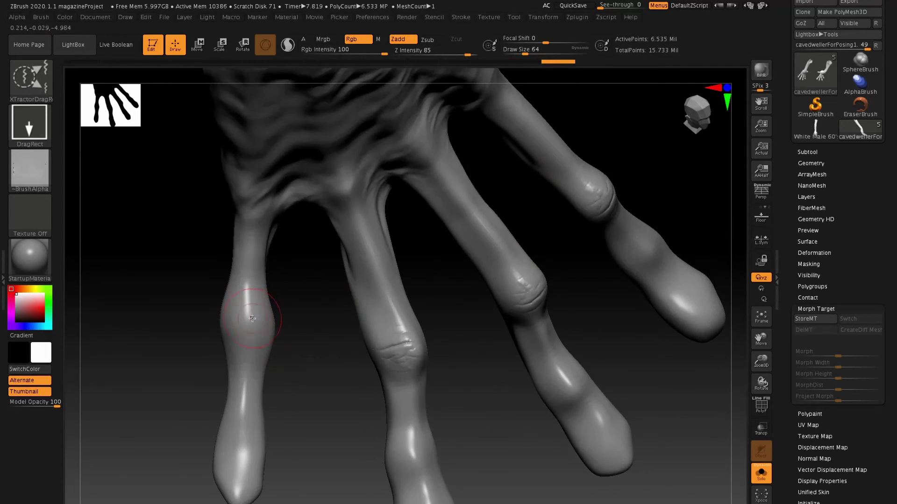
drag(241, 321, 243, 276)
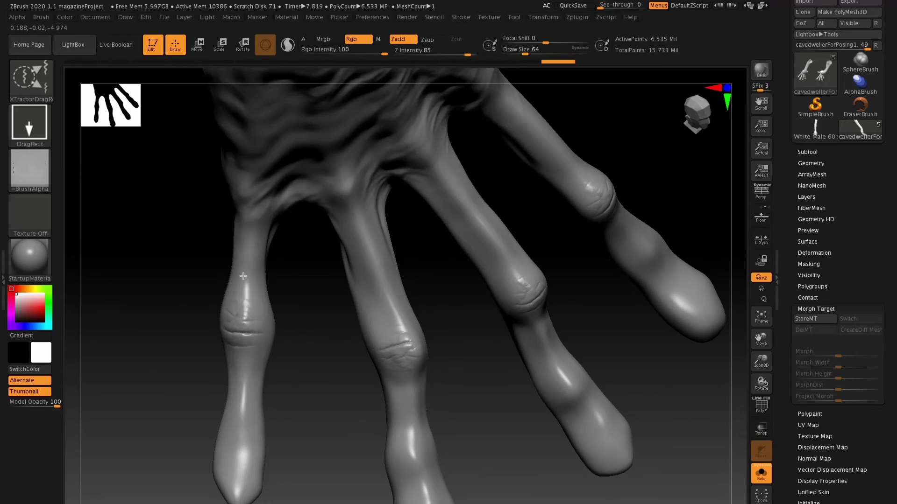
right_drag(363, 220, 347, 191)
mouse_move(345, 189)
mouse_down()
mouse_move(330, 211)
mouse_move(350, 214)
mouse_up()
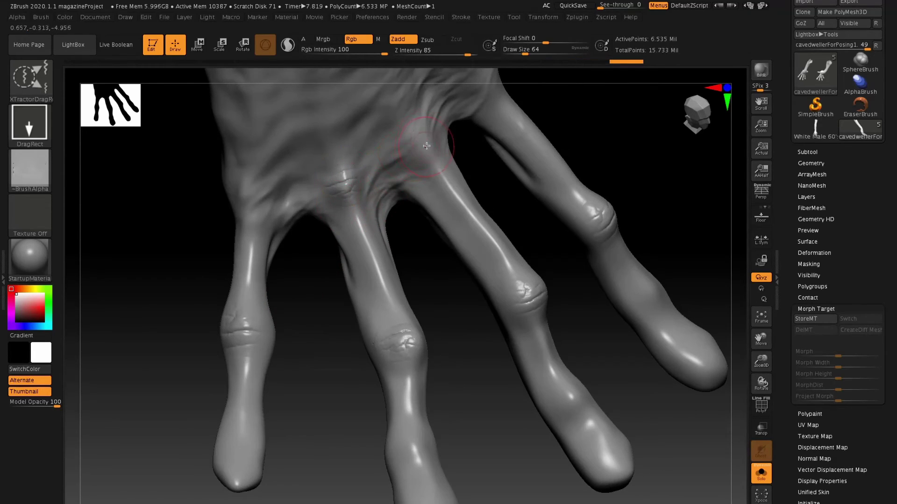
drag(442, 172, 446, 175)
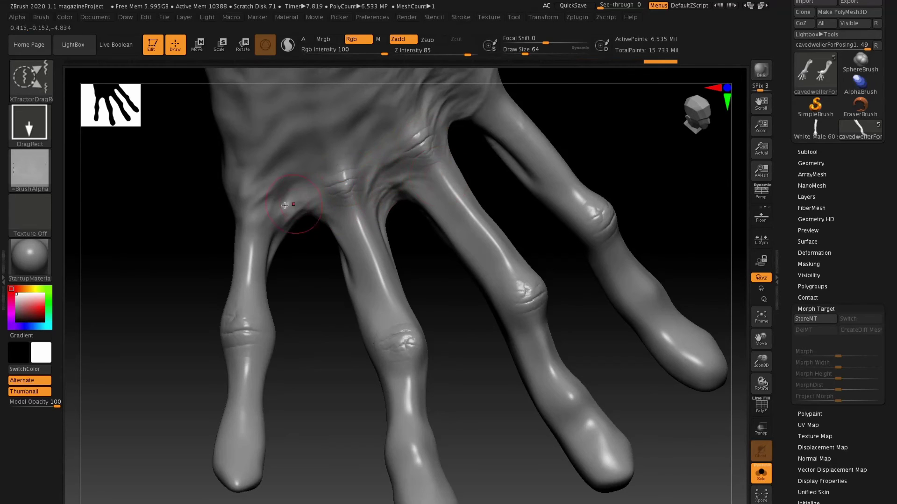
Switch to the Standard brush with the texture turned off and Alpha 01 as its alpha
mouse_move(354, 189)
ctrl+right_down()
mouse_move(344, 197)
mouse_move(344, 184)
ctrl+right_up()
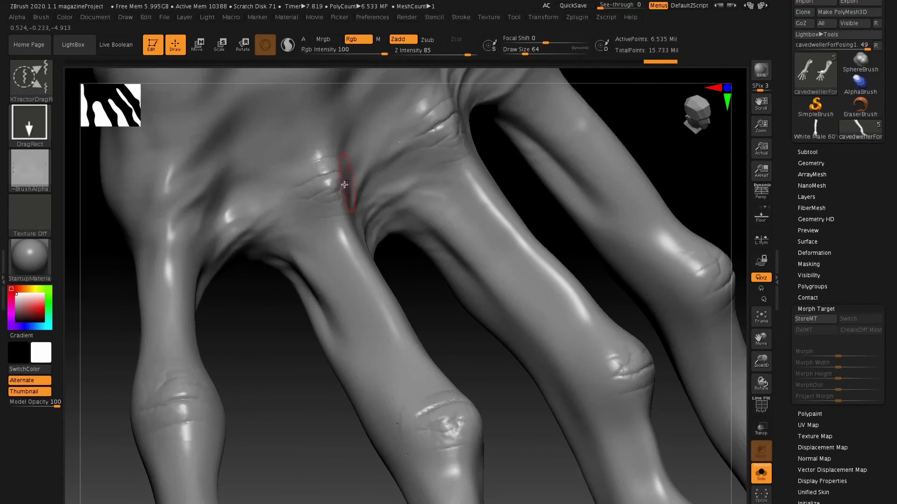
key(b)
key(s)
key(t)
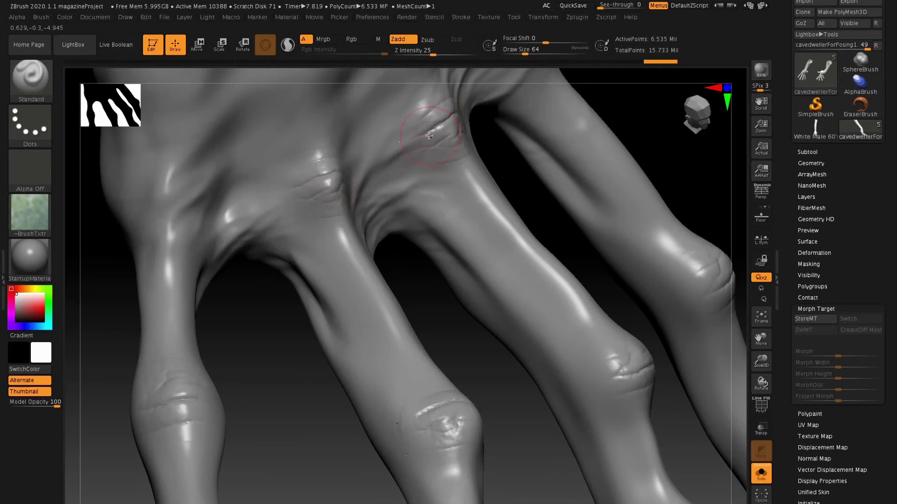
click(50, 216)
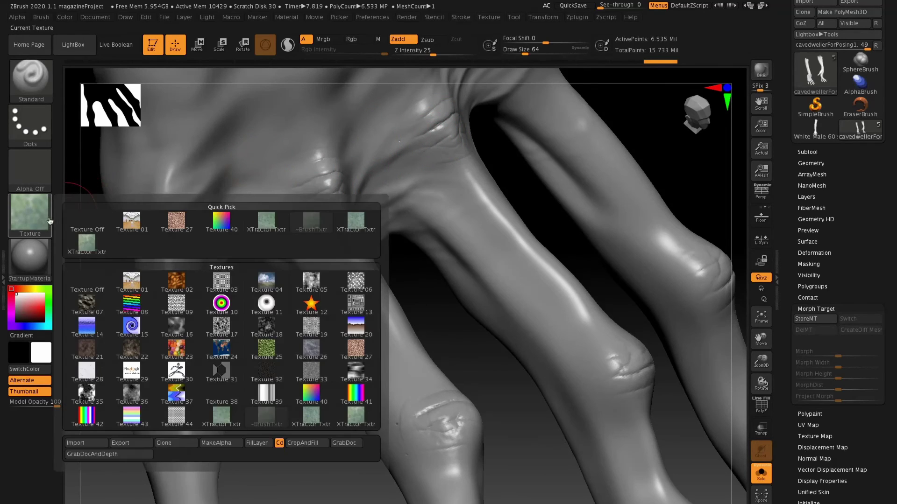
click(79, 222)
click(47, 181)
click(127, 178)
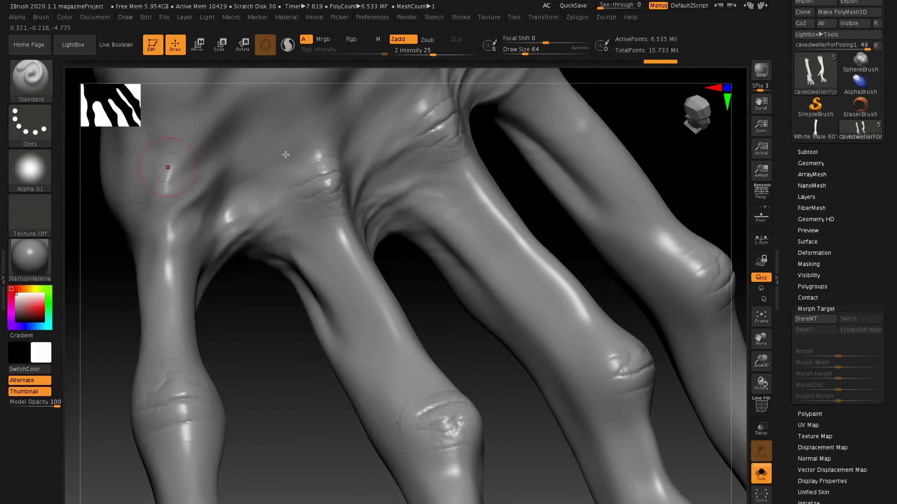
Build up the ring and middle fingers' base knuckles around the stamped wrinkles, using Draw Size 41 and Z Intensity 15
key(space)
click(351, 147)
drag(364, 180, 318, 177)
key(space)
right_drag(334, 171, 319, 187)
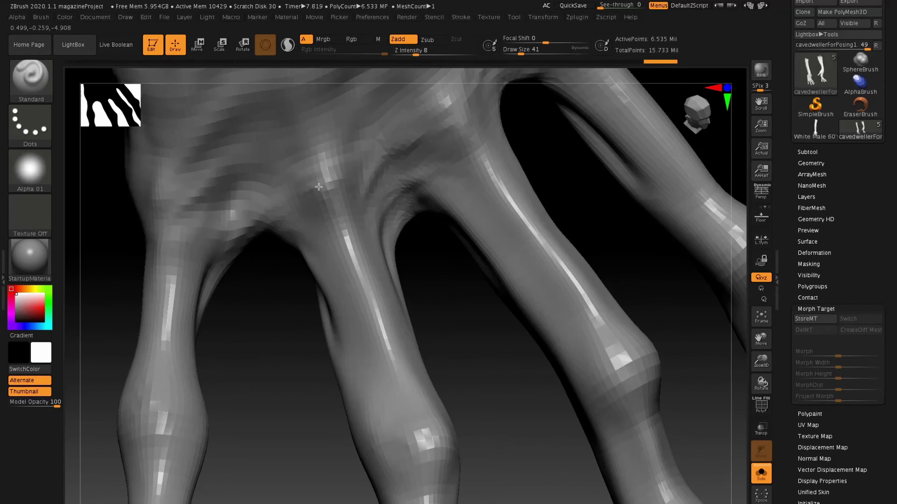
key(space)
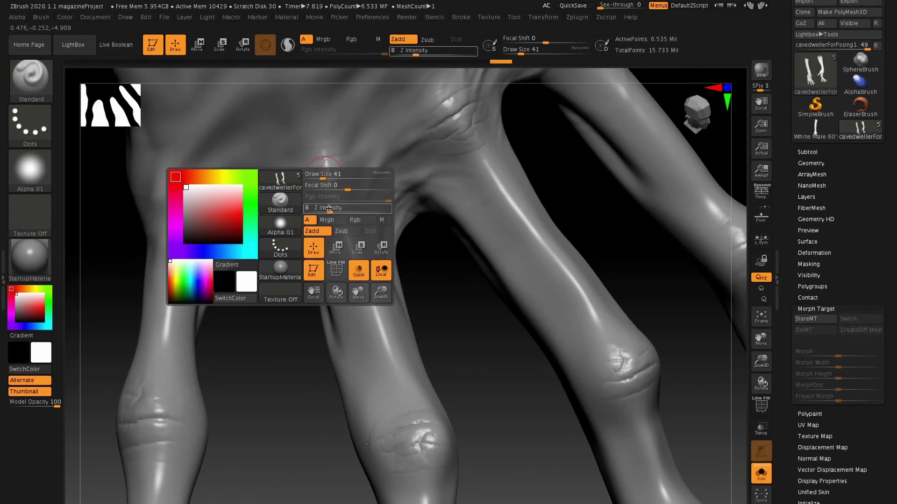
drag(313, 209, 319, 209)
drag(311, 175, 344, 173)
drag(314, 182, 327, 175)
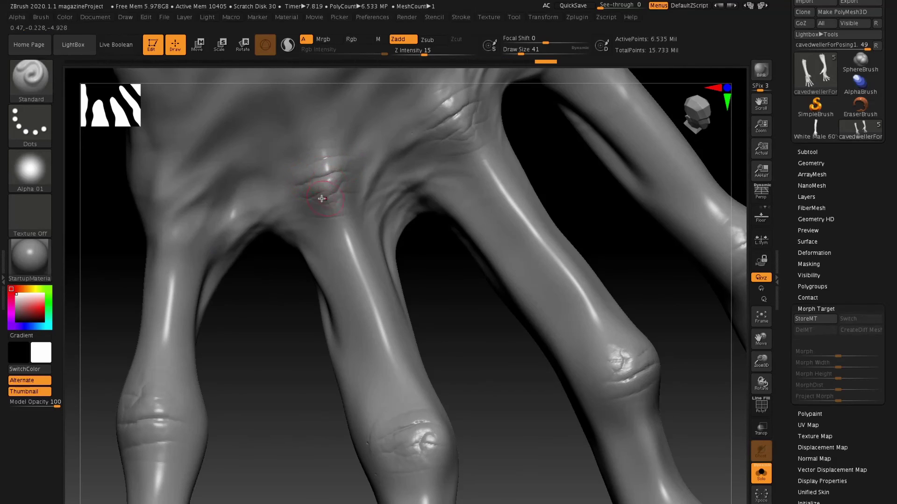
mouse_move(427, 146)
mouse_down()
mouse_move(453, 133)
mouse_move(461, 101)
mouse_move(454, 107)
mouse_up()
Sculpt light volume around the stamped wrinkles on the middle knuckles of the ring, middle and little fingers
alt+right_drag(467, 133, 416, 219)
alt+right_drag(432, 322, 451, 185)
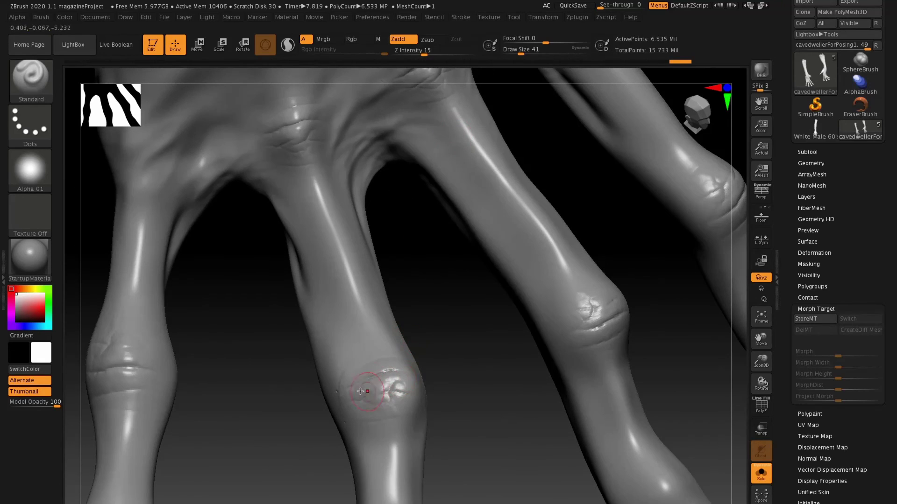
drag(384, 380, 357, 393)
key(ctrl+z)
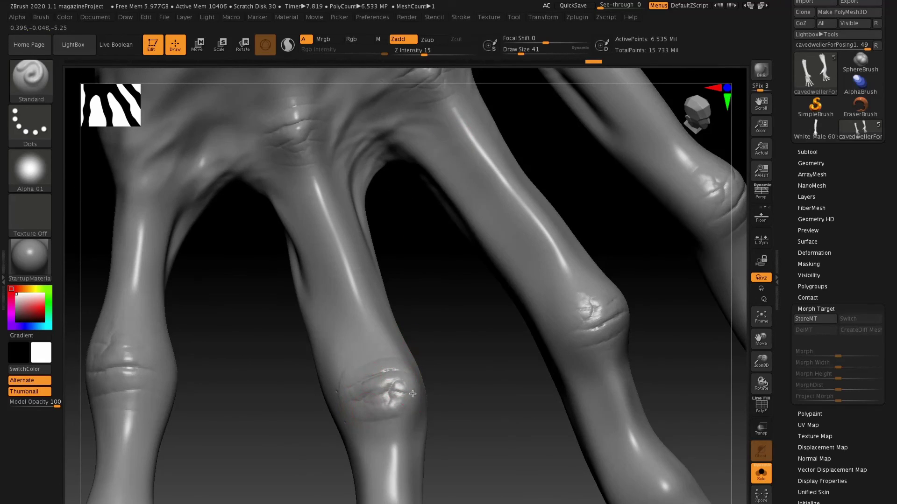
mouse_move(605, 309)
mouse_down()
mouse_move(591, 318)
mouse_move(613, 329)
mouse_move(584, 342)
mouse_up()
alt+right_drag(556, 301, 683, 226)
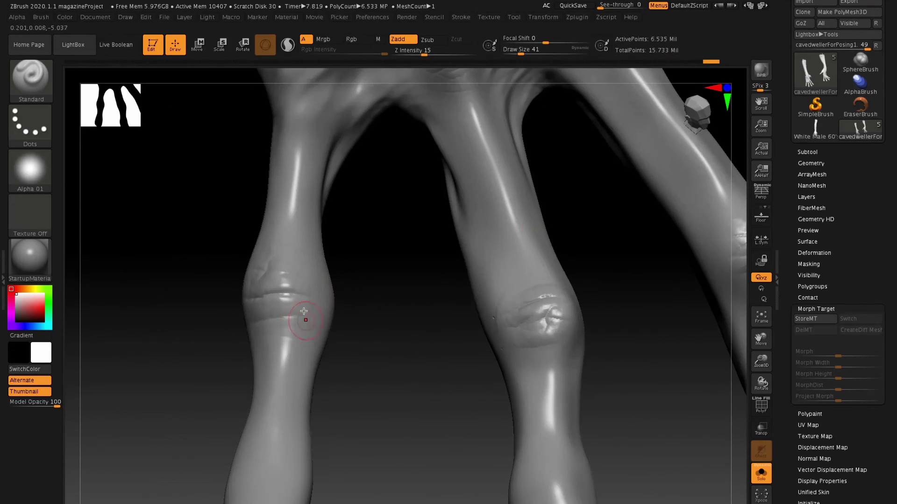
right_drag(304, 317, 364, 321)
mouse_move(244, 304)
mouse_down()
mouse_move(295, 306)
mouse_move(269, 272)
mouse_up()
mouse_move(295, 302)
right_down()
mouse_move(306, 254)
mouse_move(306, 272)
mouse_move(327, 276)
mouse_move(370, 250)
right_up()
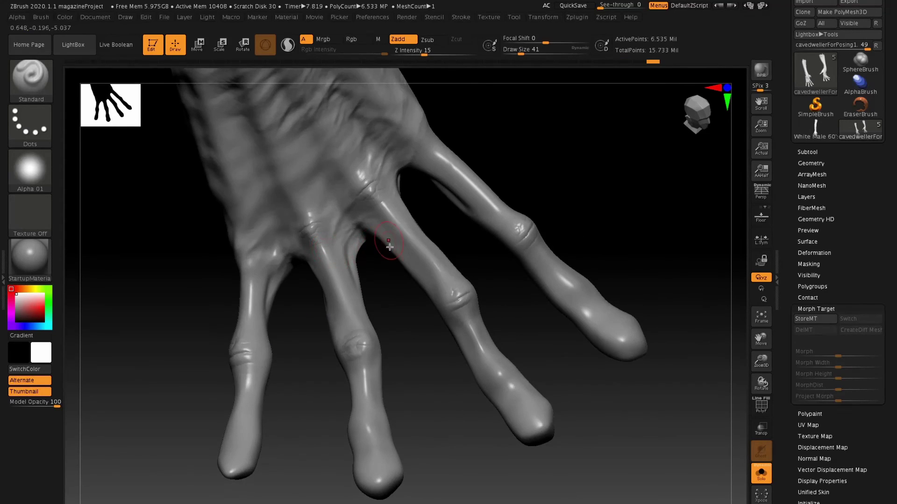
mouse_move(818, 137)
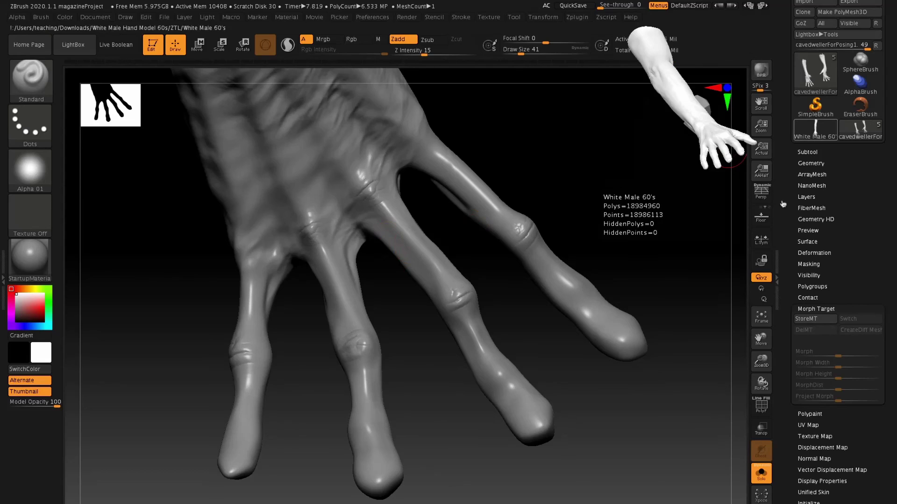